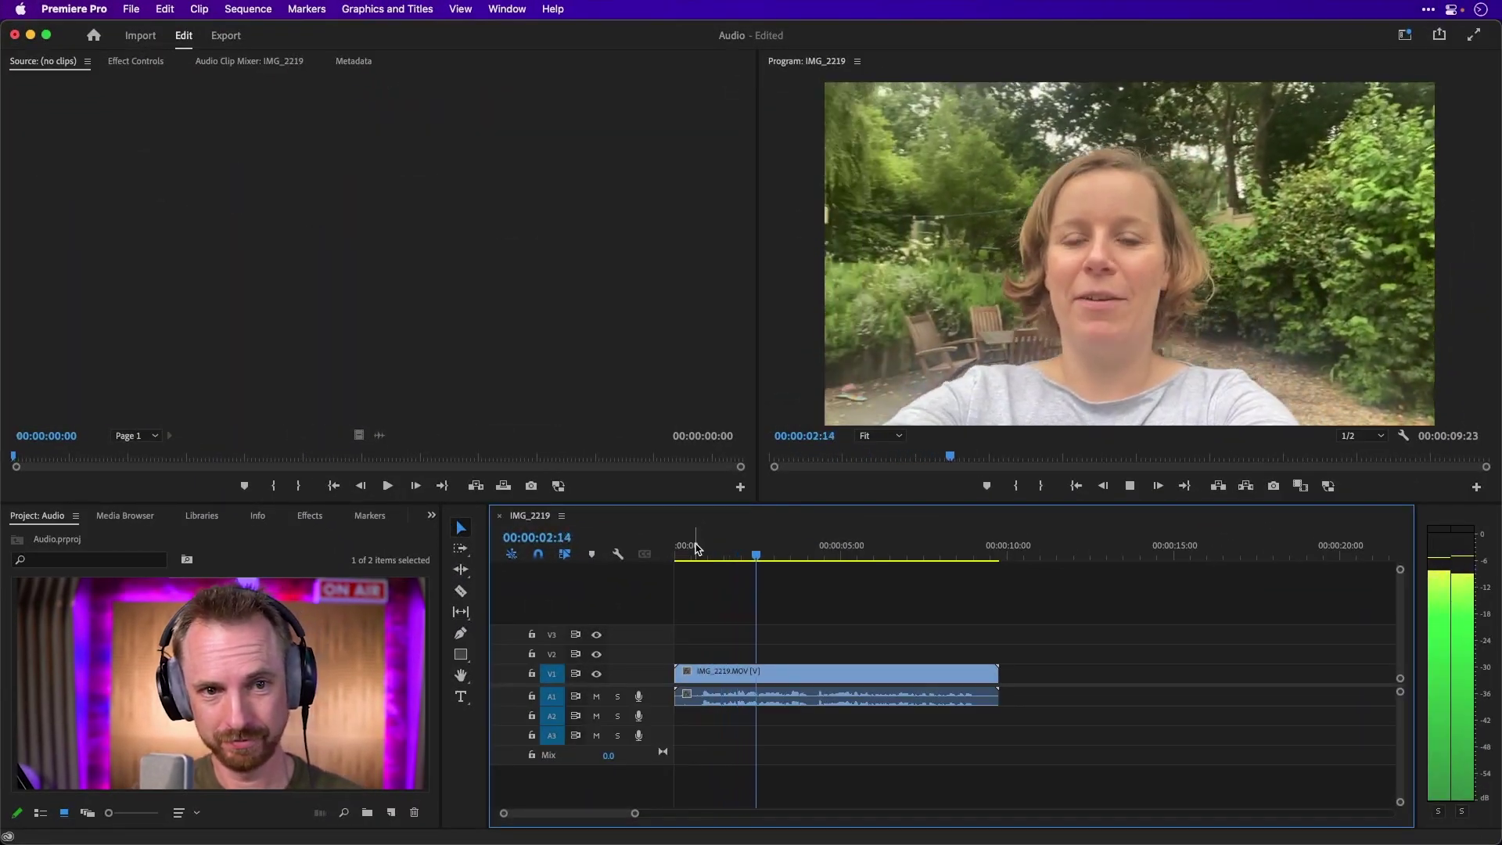
Preview the interview audio, then put the playhead back near the clip start.
key(space)
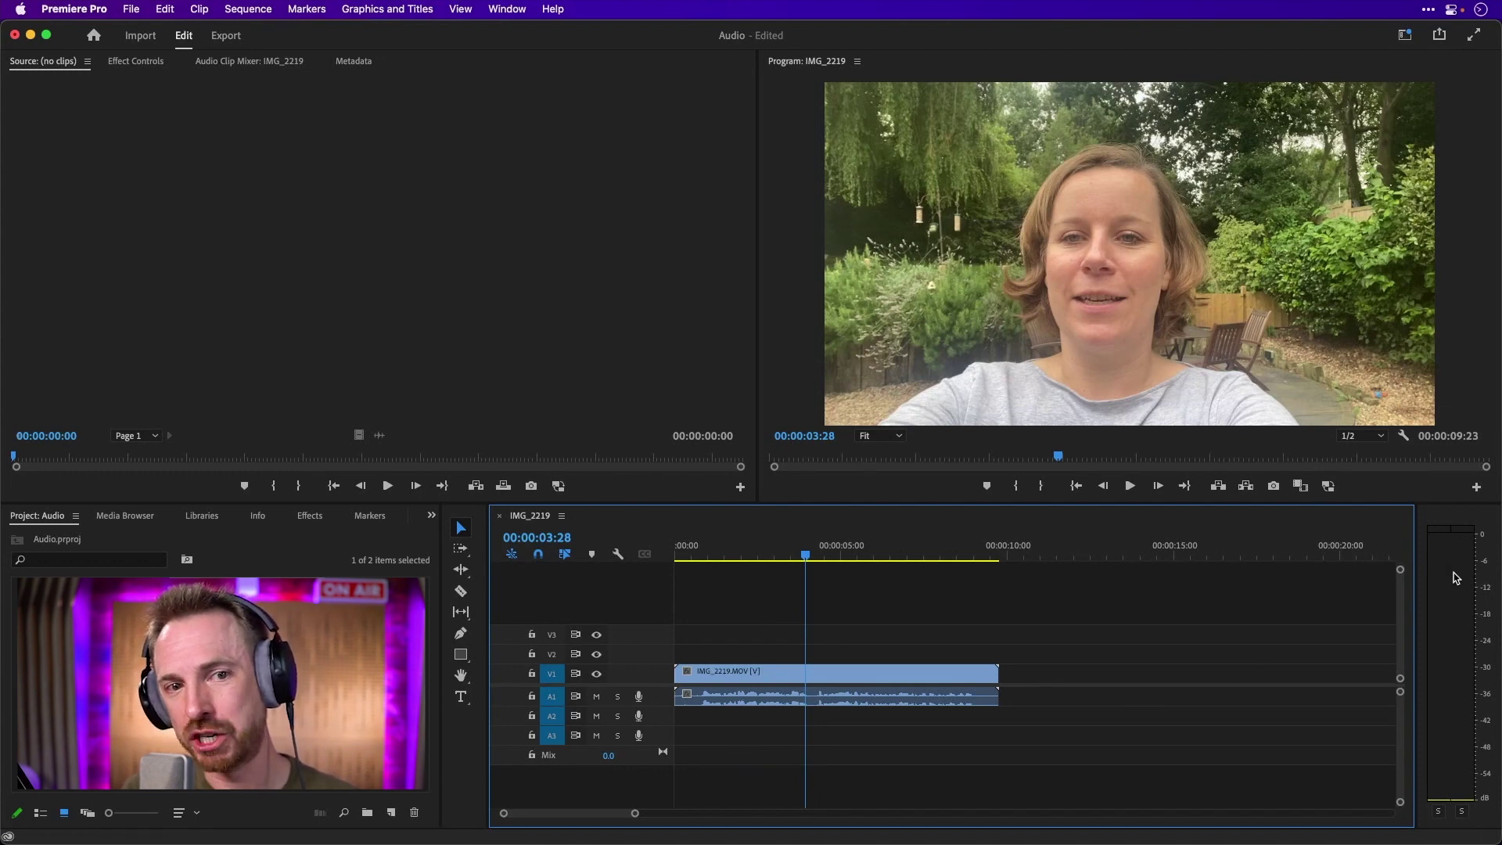
key(space)
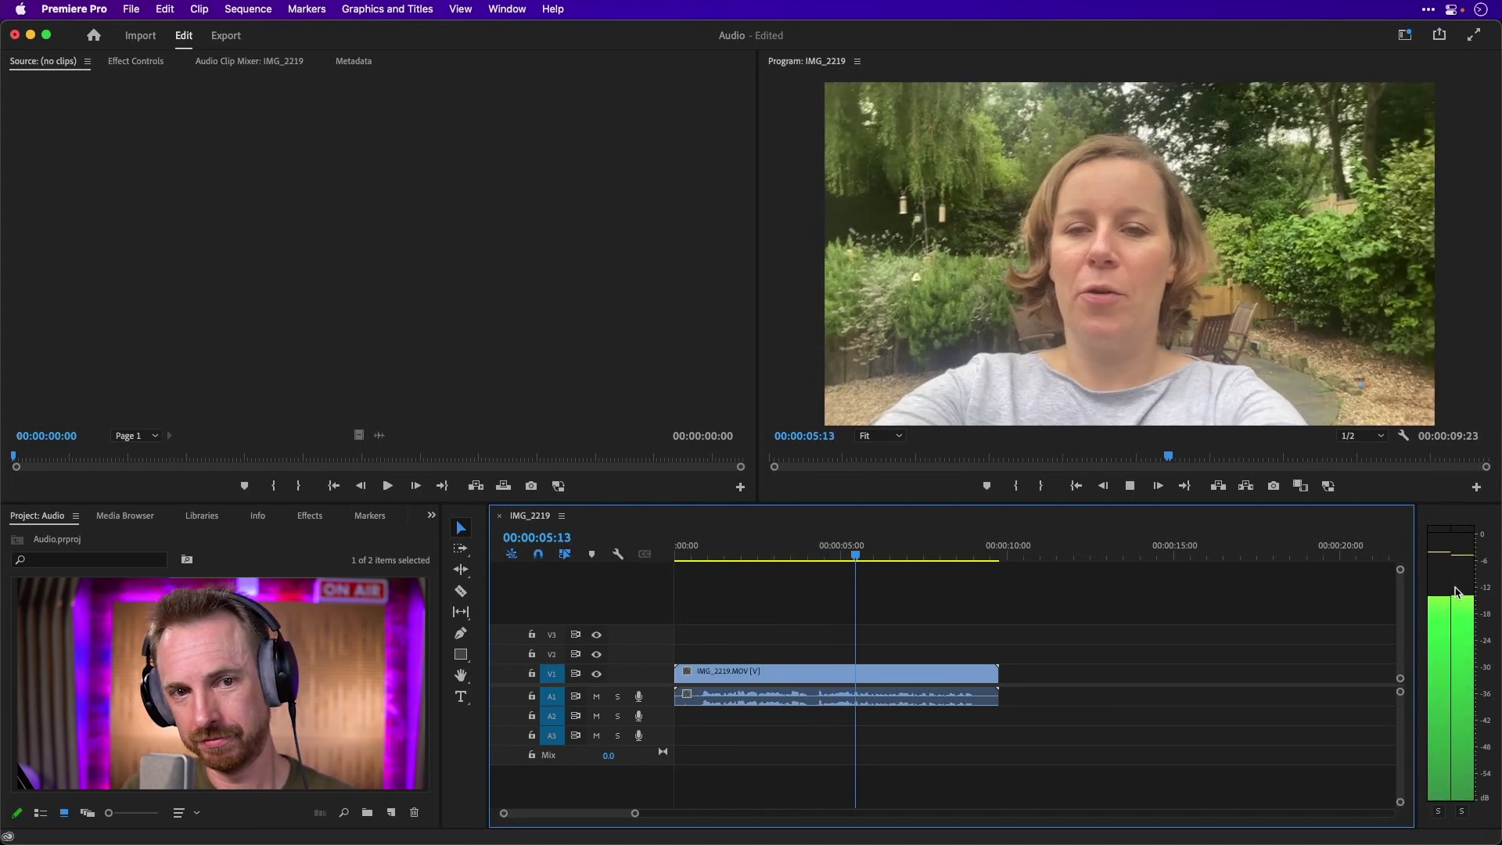
key(space)
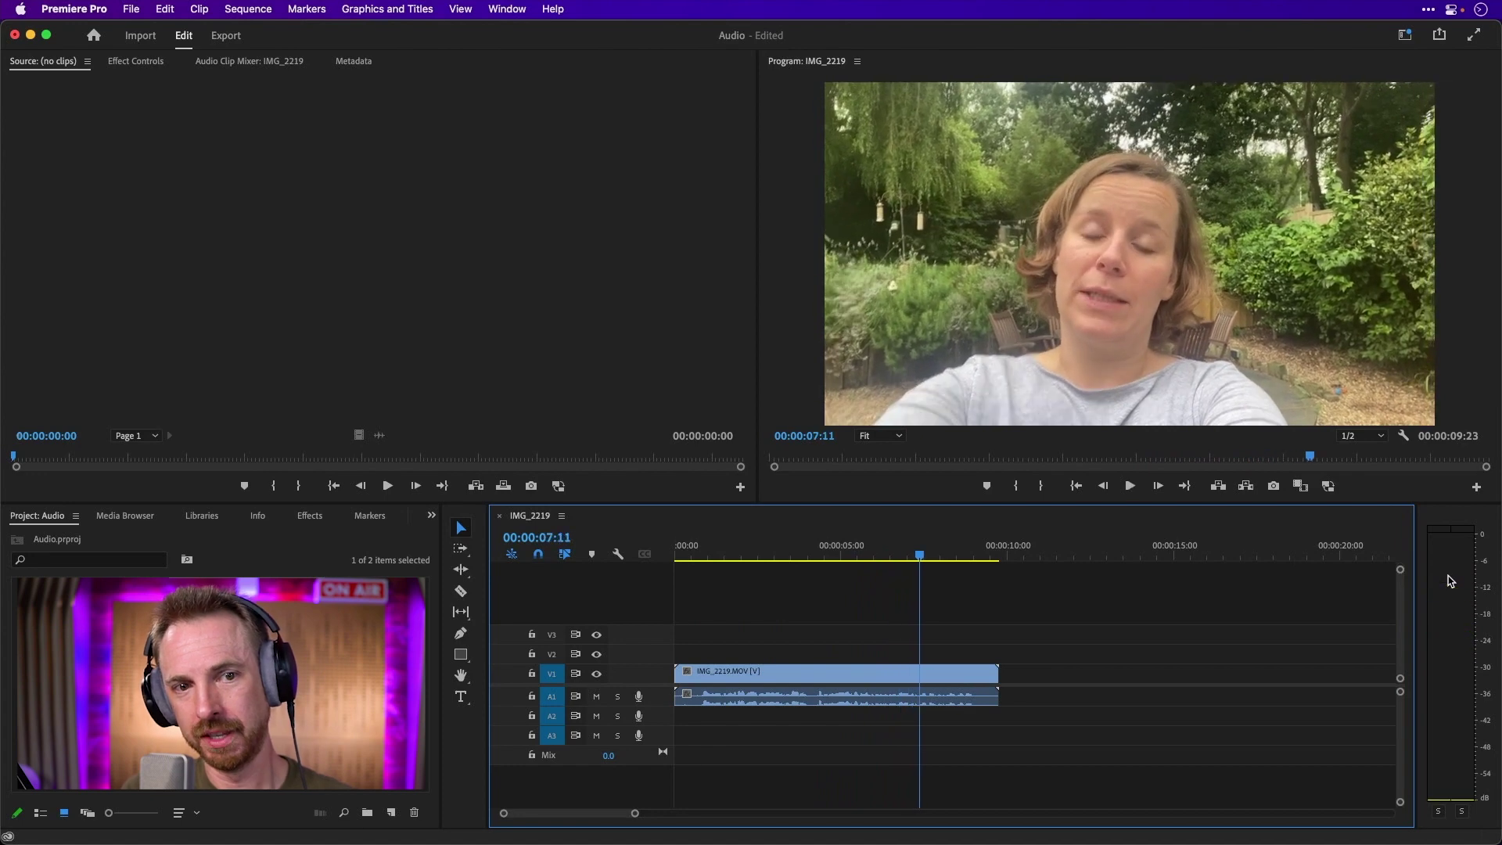
click(699, 550)
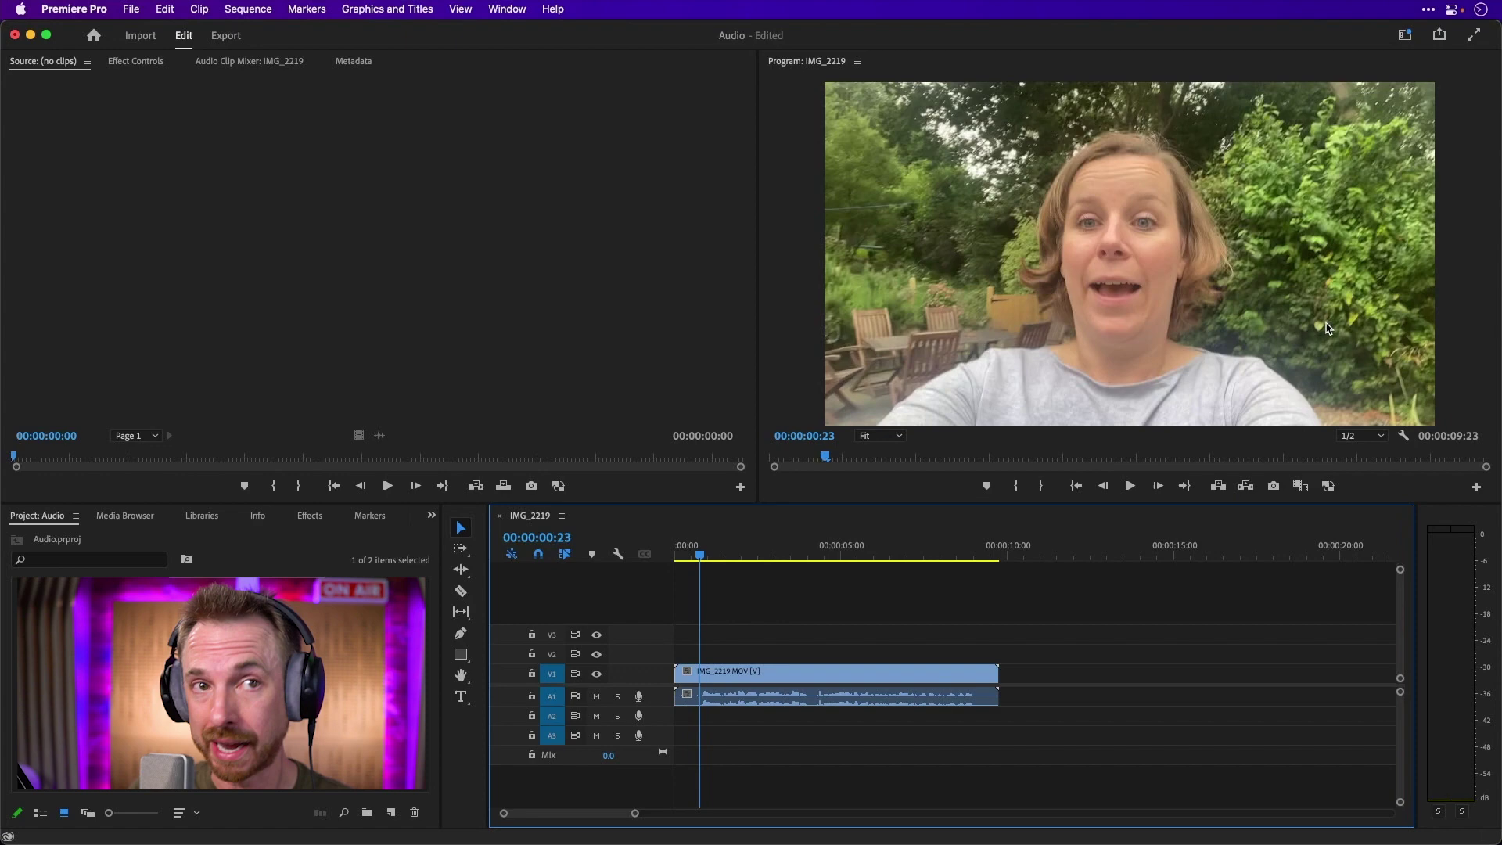
Switch to the Audio workspace, tag IMG_2219.MOV as Dialogue and auto-match it to -23 LUFS.
click(1405, 37)
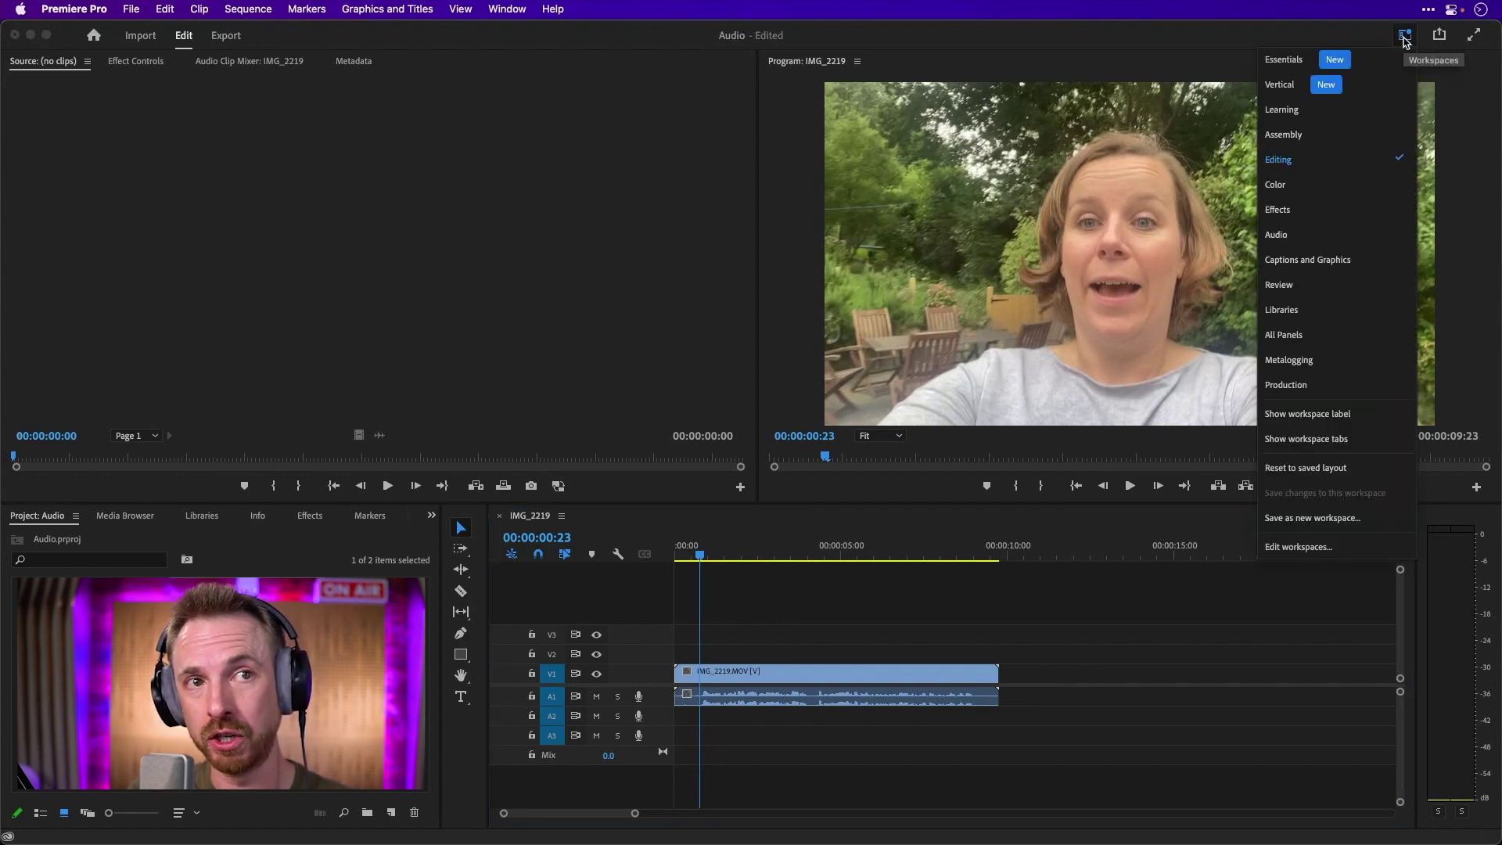
click(1317, 235)
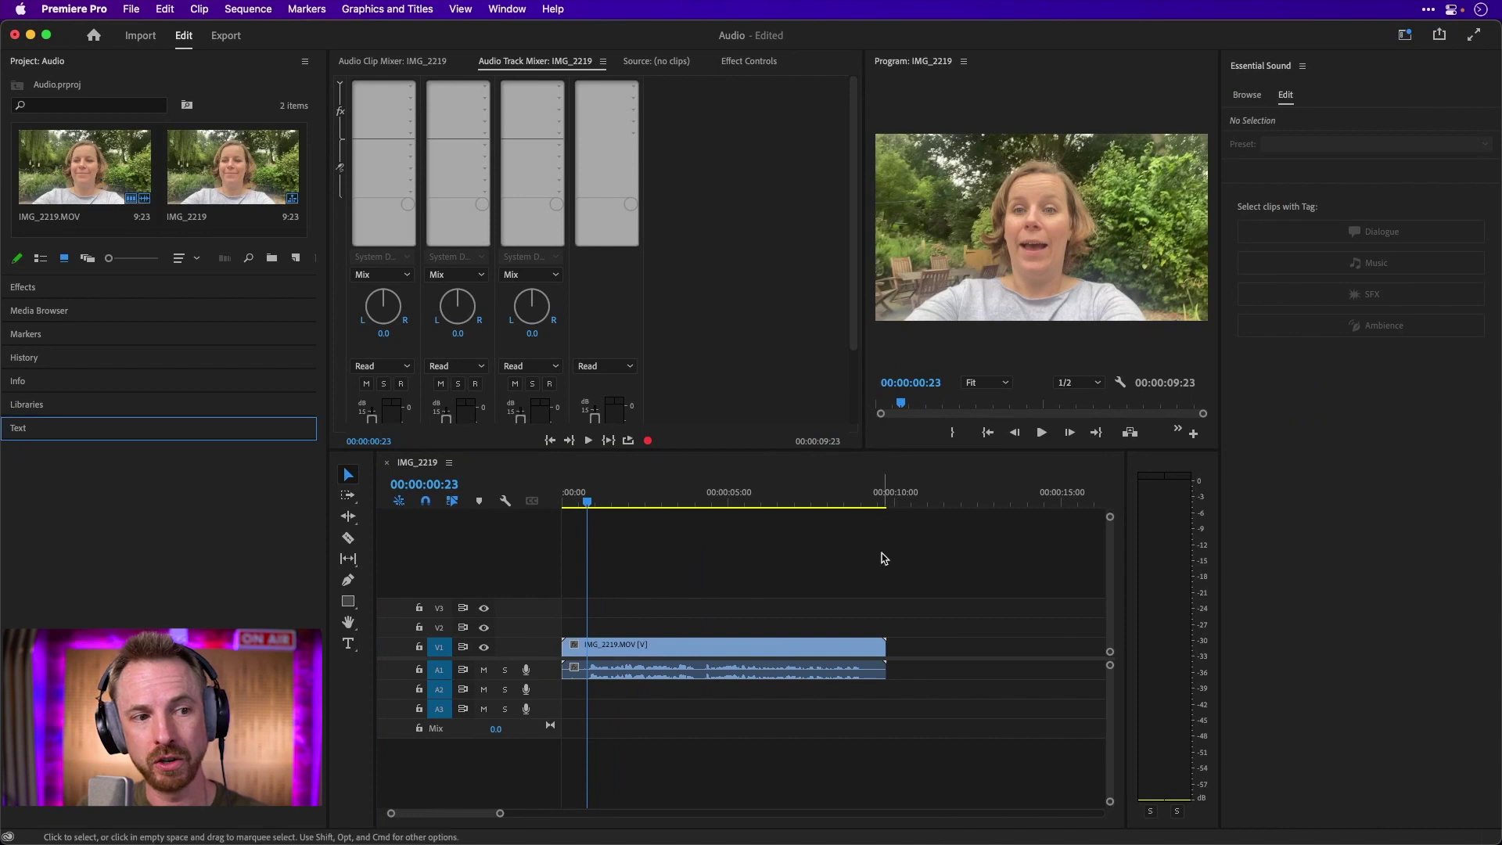
click(845, 674)
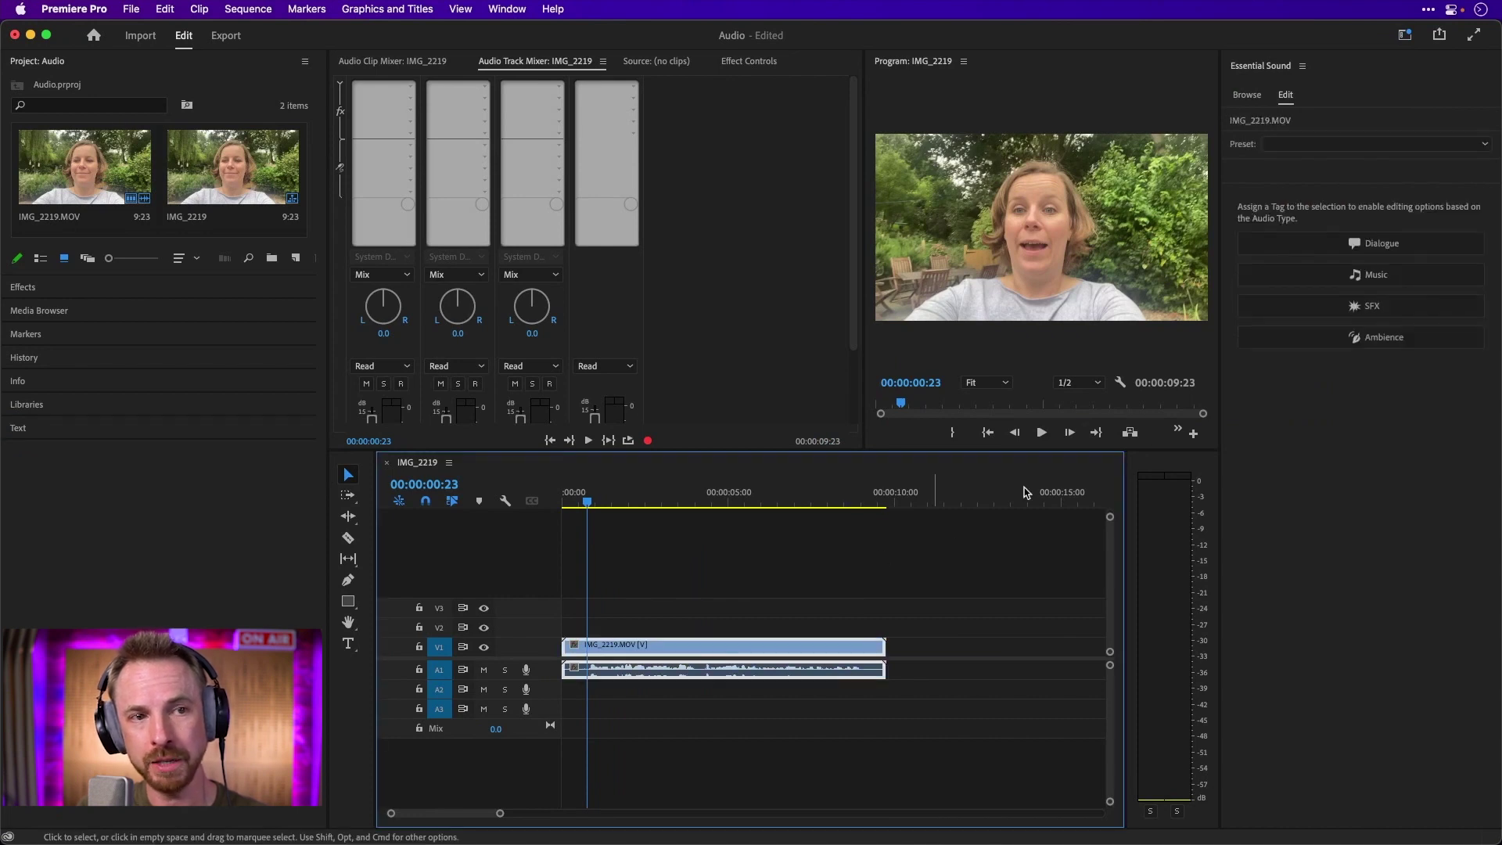
click(1285, 256)
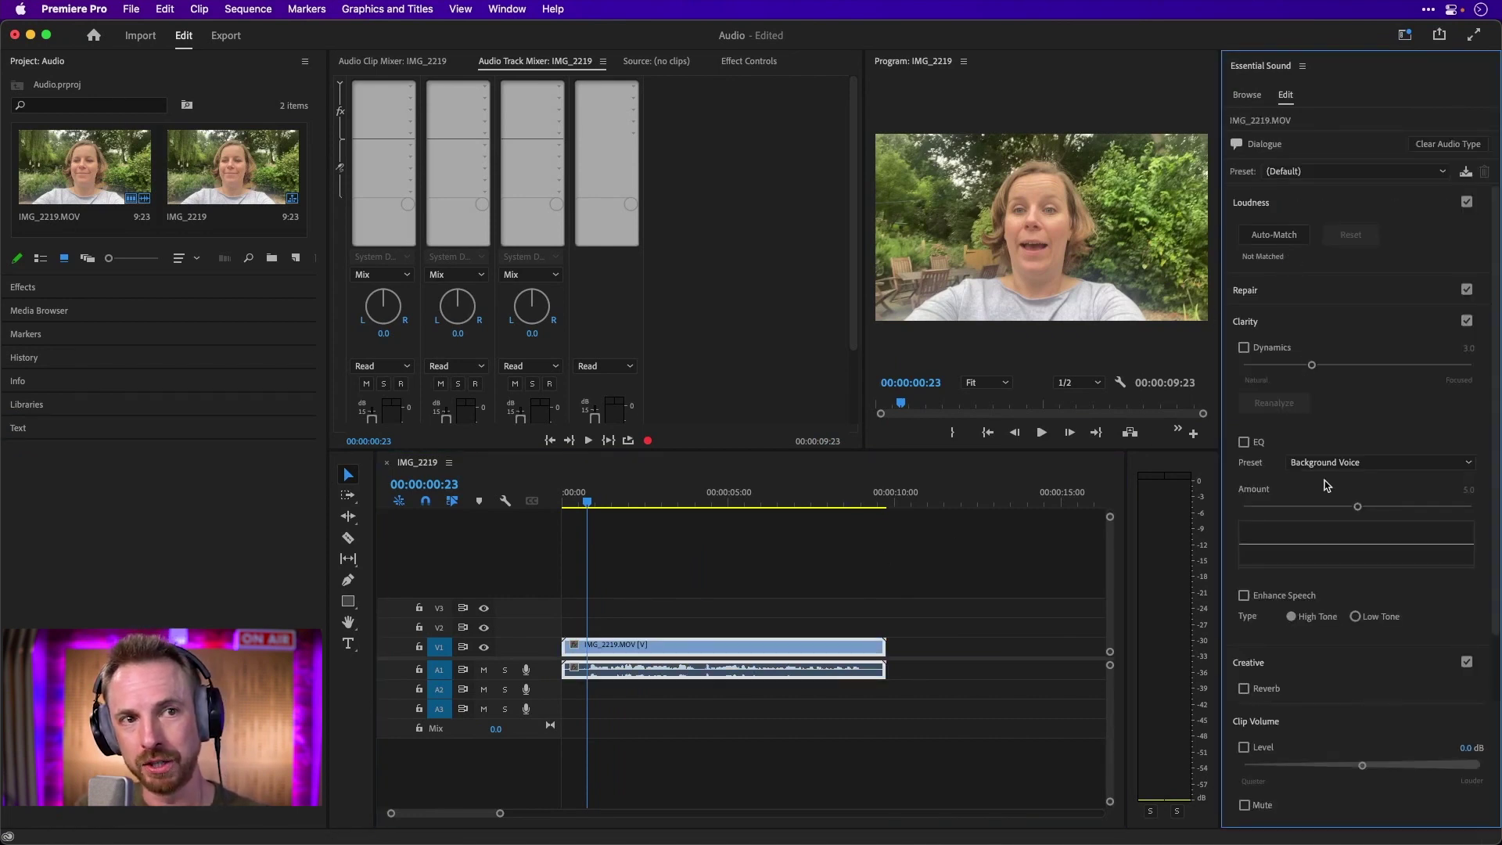
click(1272, 236)
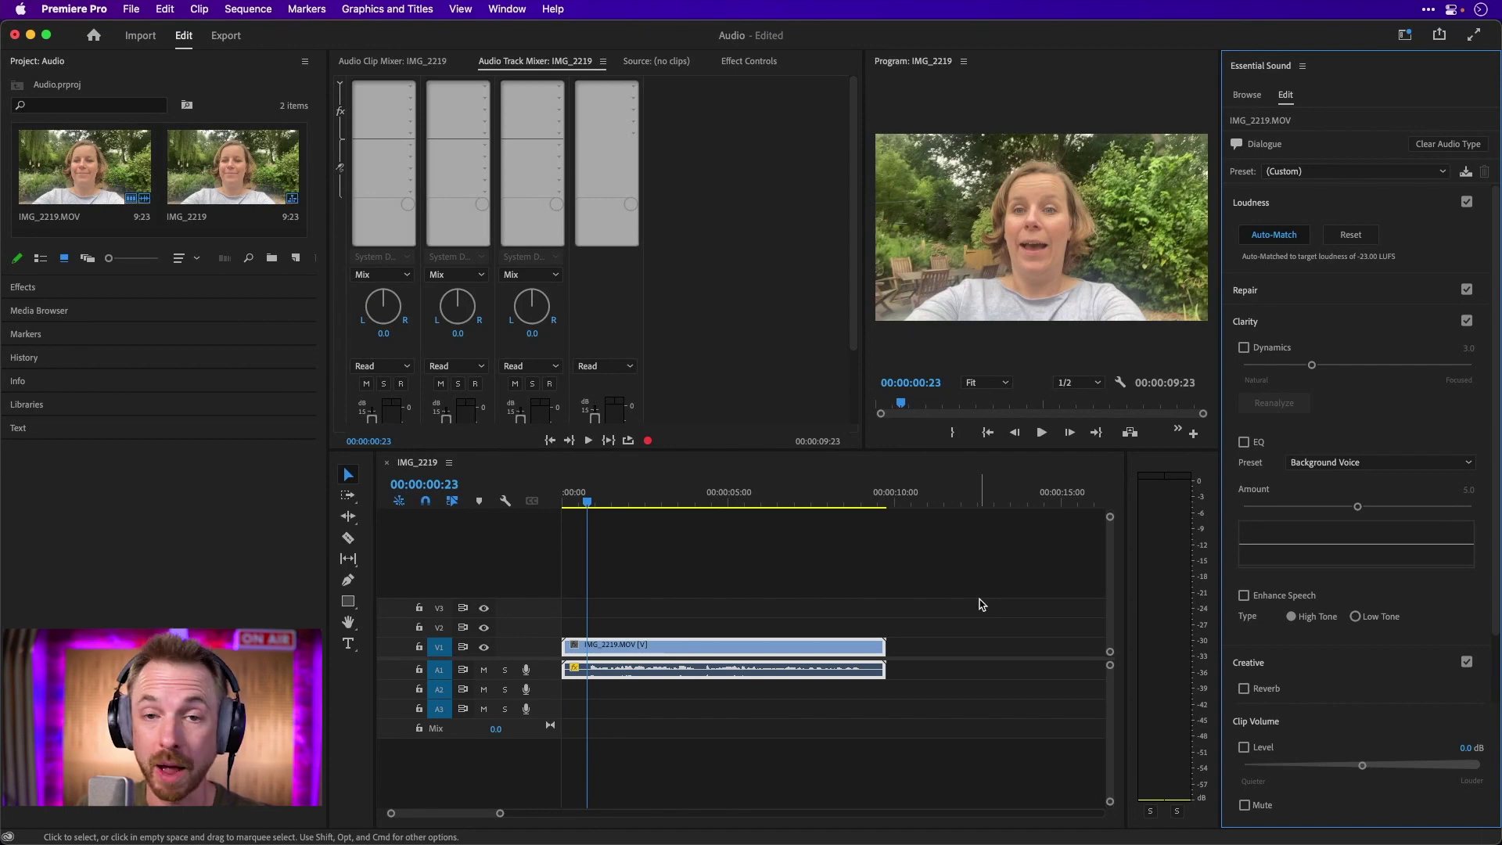
Enable Dynamics under Clarity for the dialogue and preview the result.
key(space)
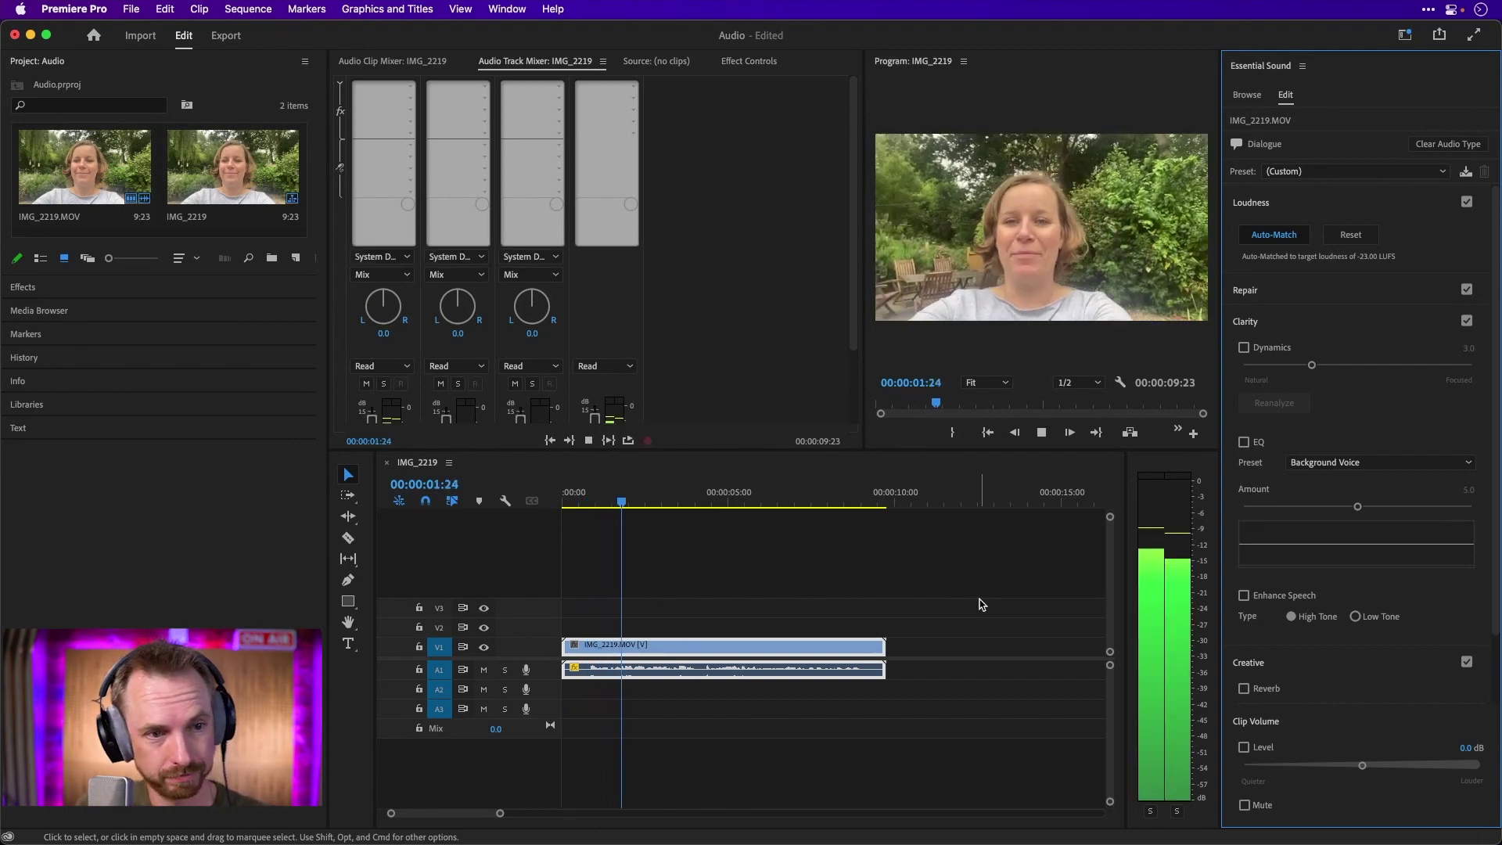
key(space)
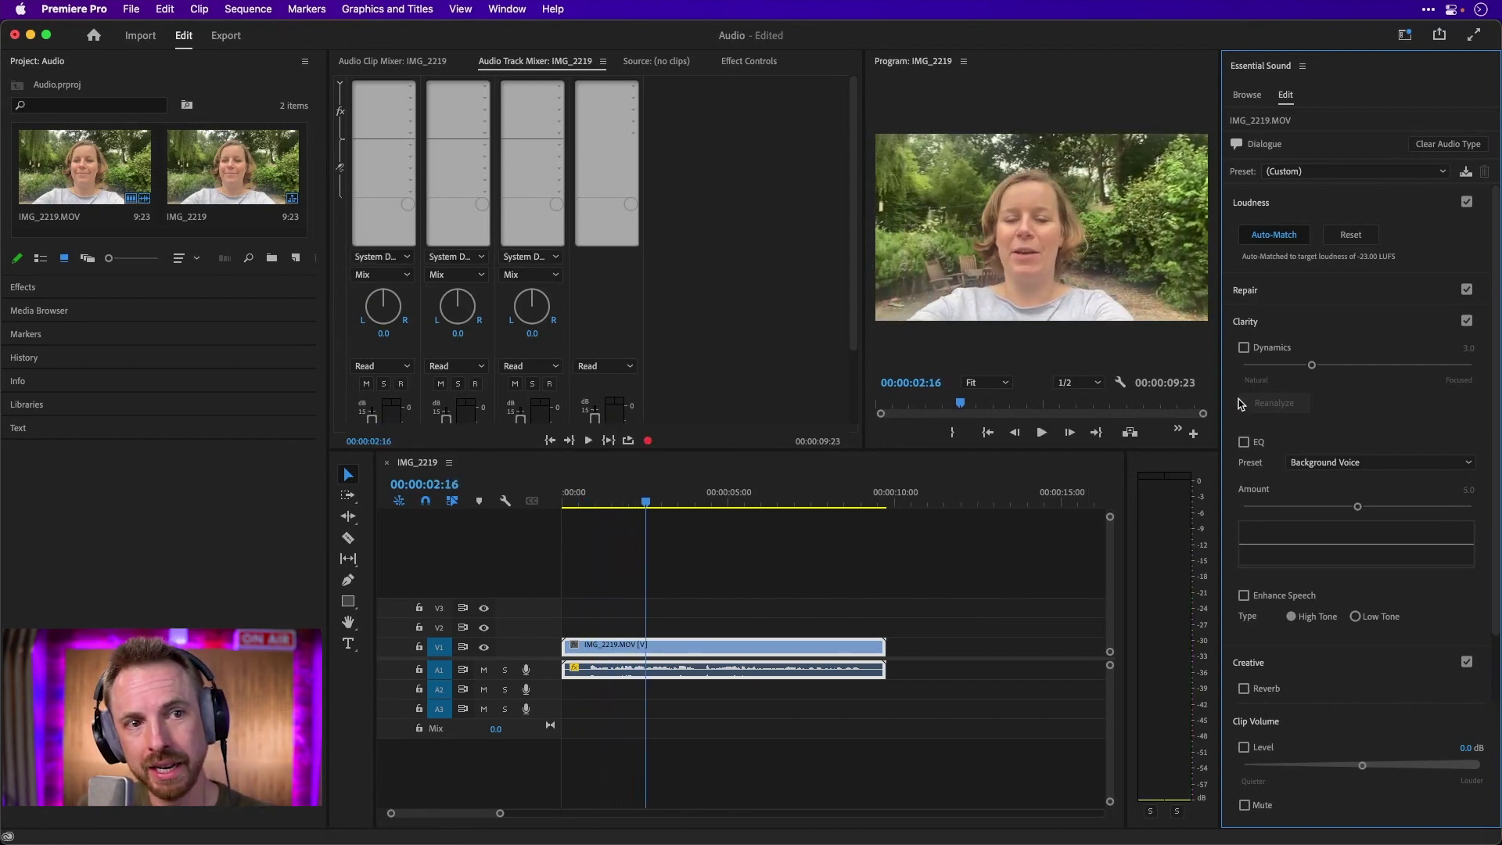
click(1259, 352)
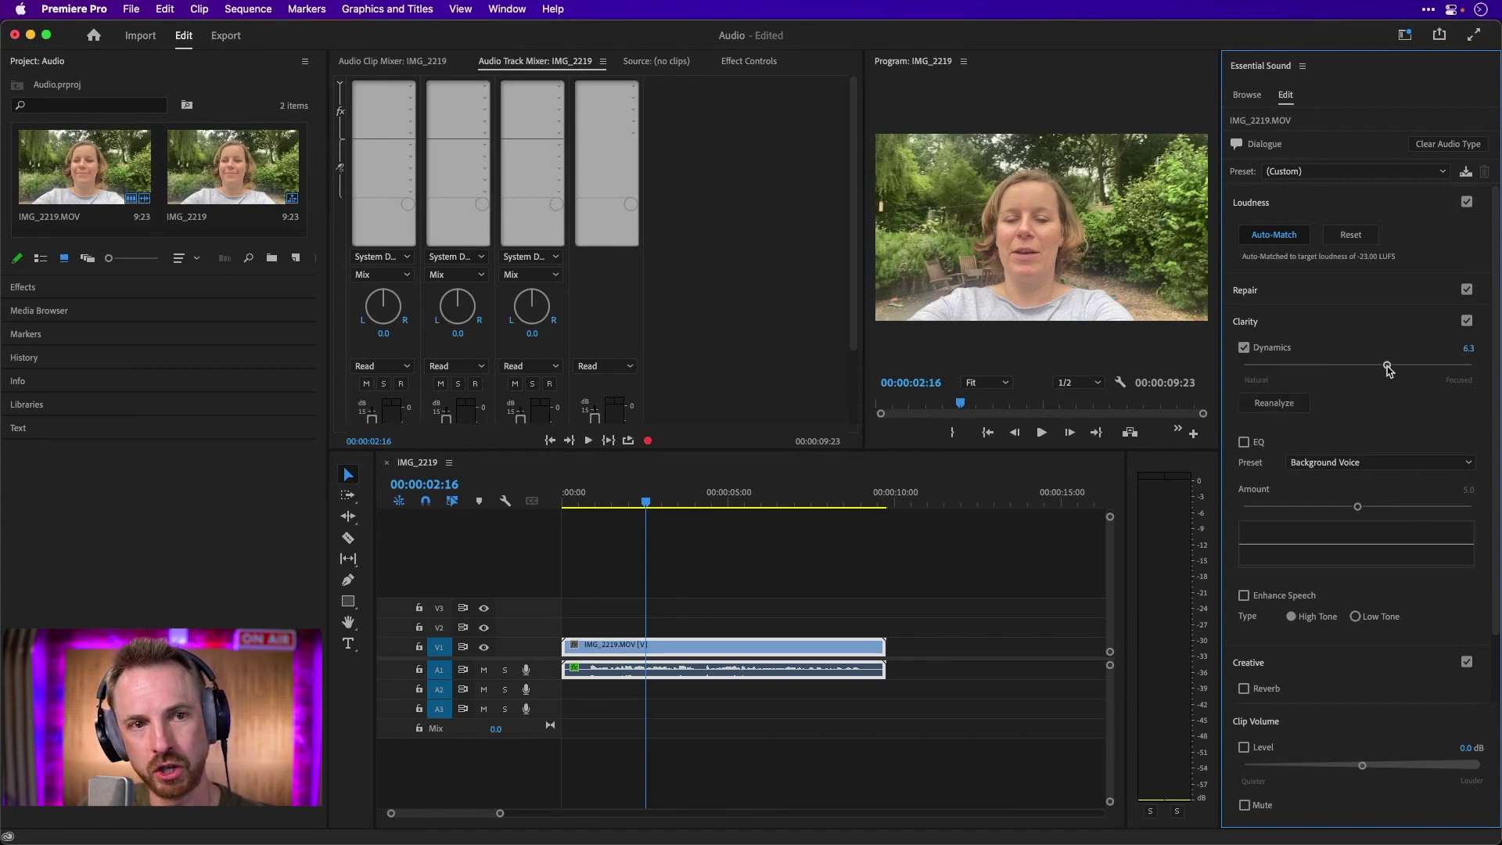
key(space)
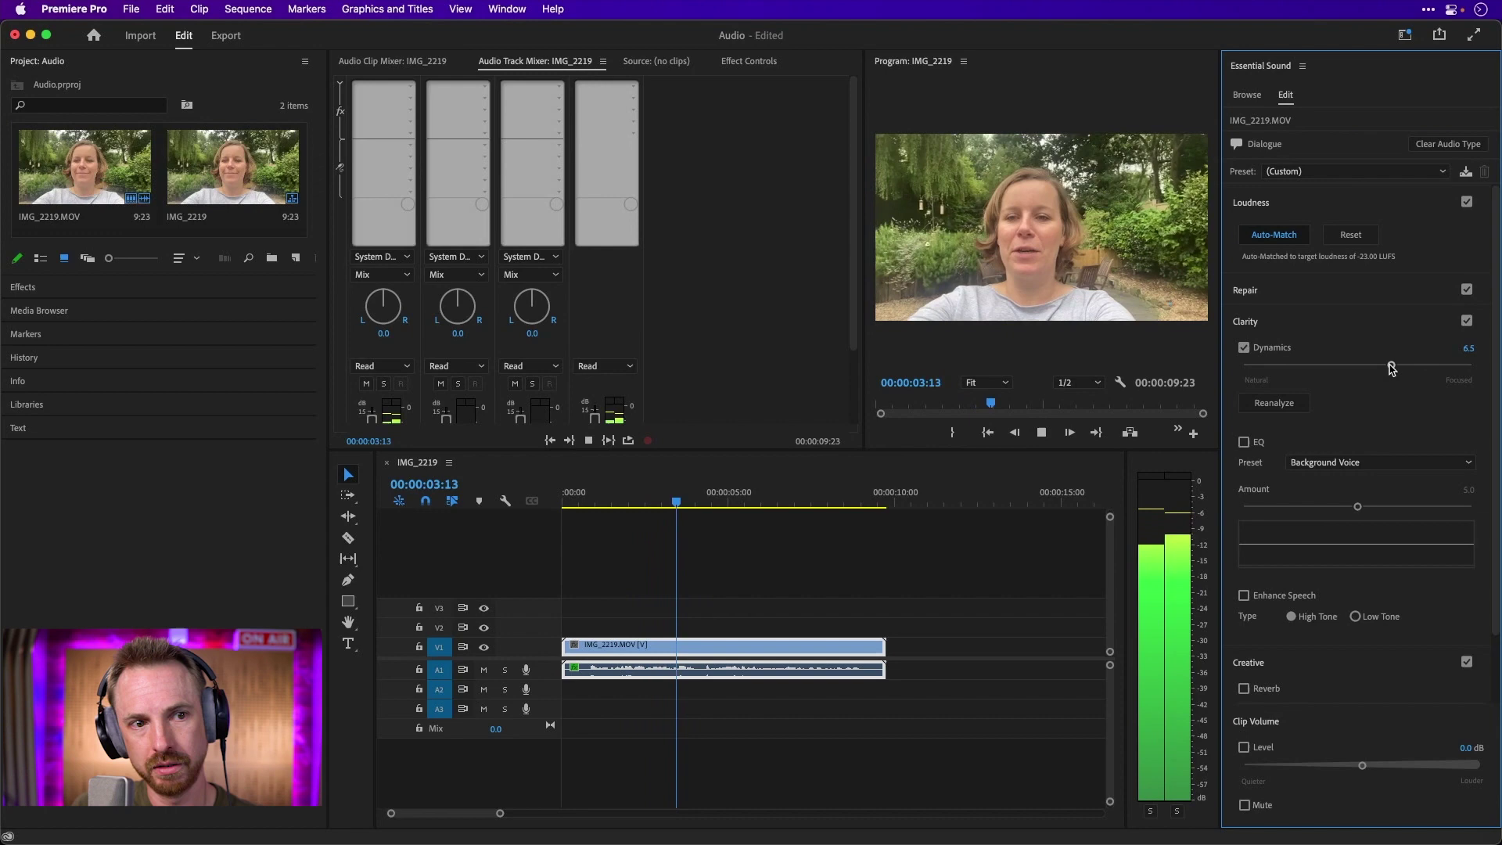
key(space)
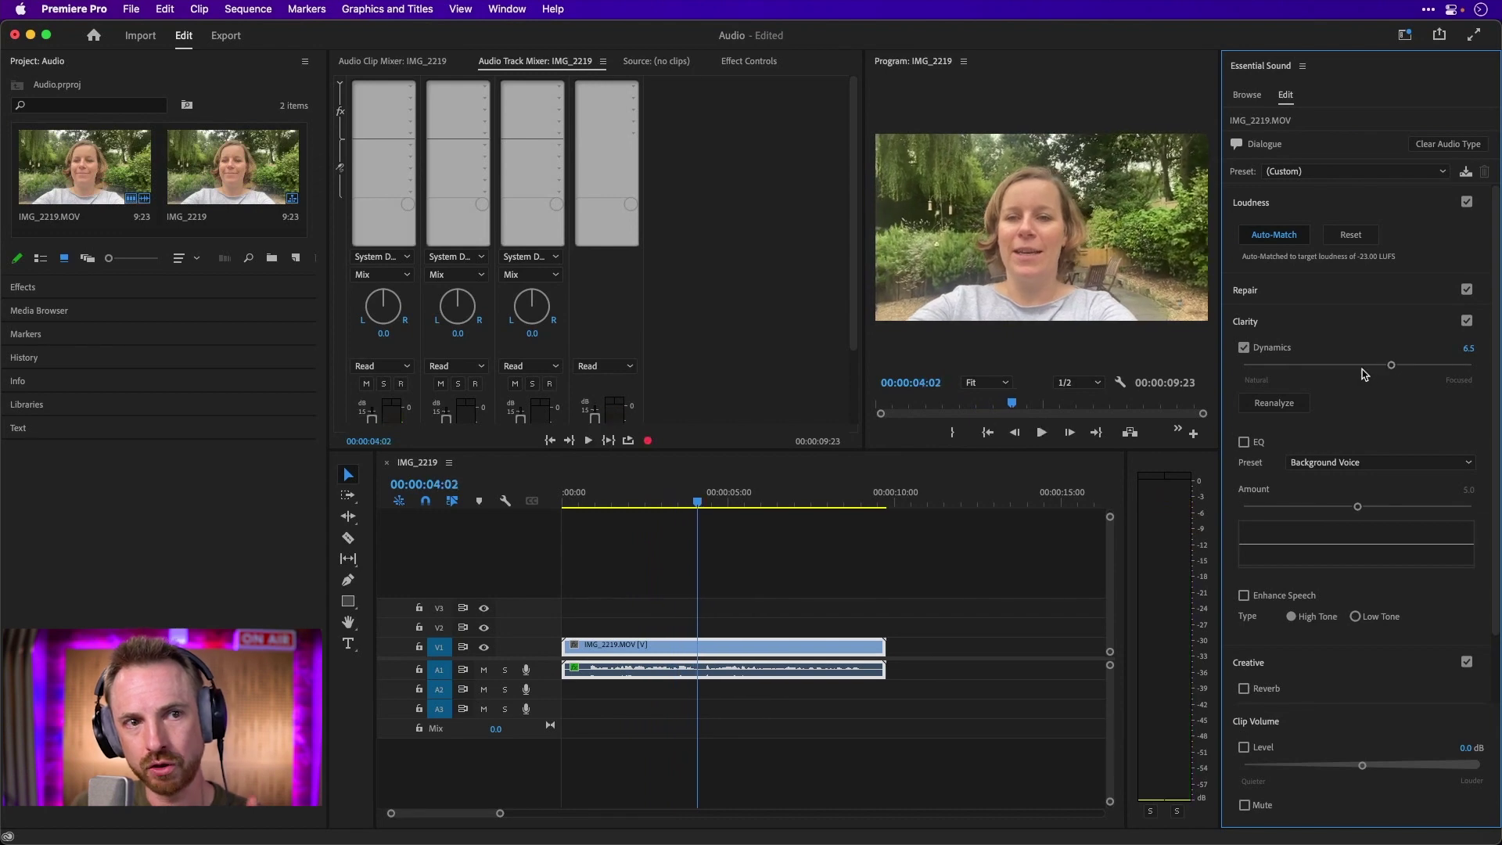
Turn on Reduce Noise under Repair at 3.8 and replay the repaired dialogue.
click(1293, 295)
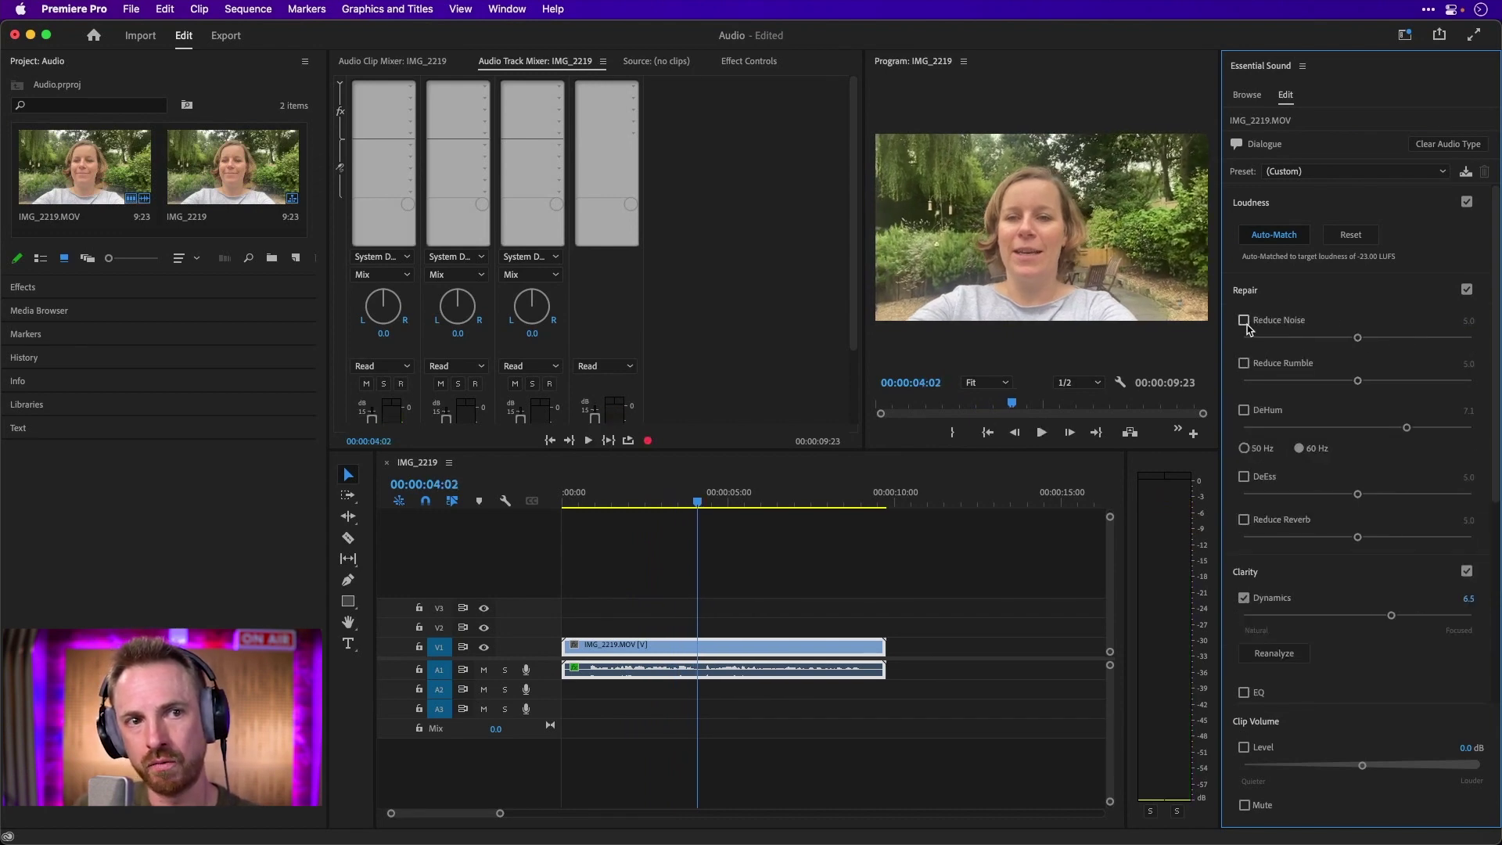
key(space)
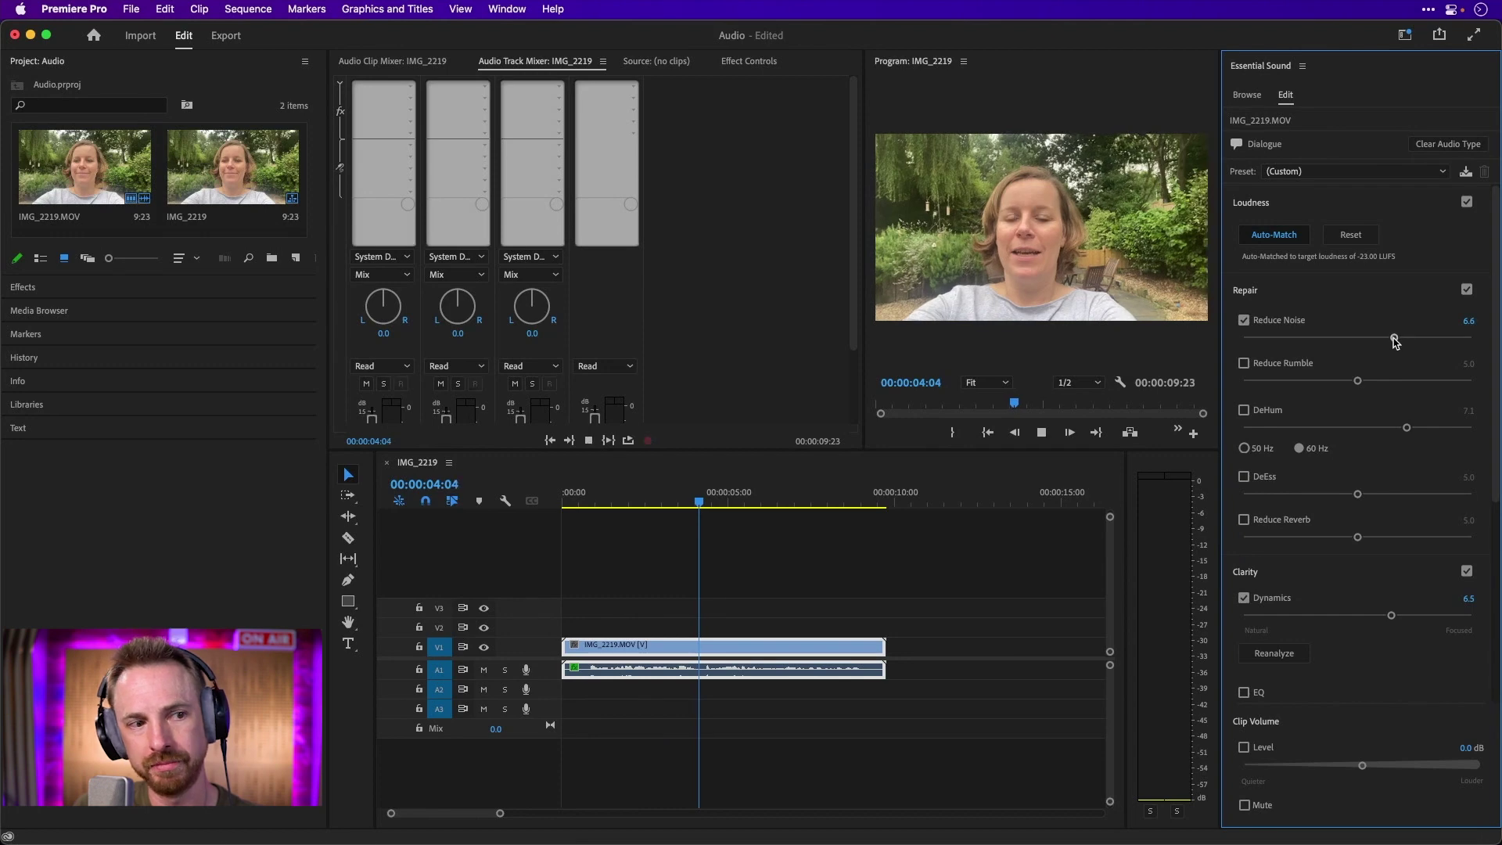
drag(1397, 339, 1353, 338)
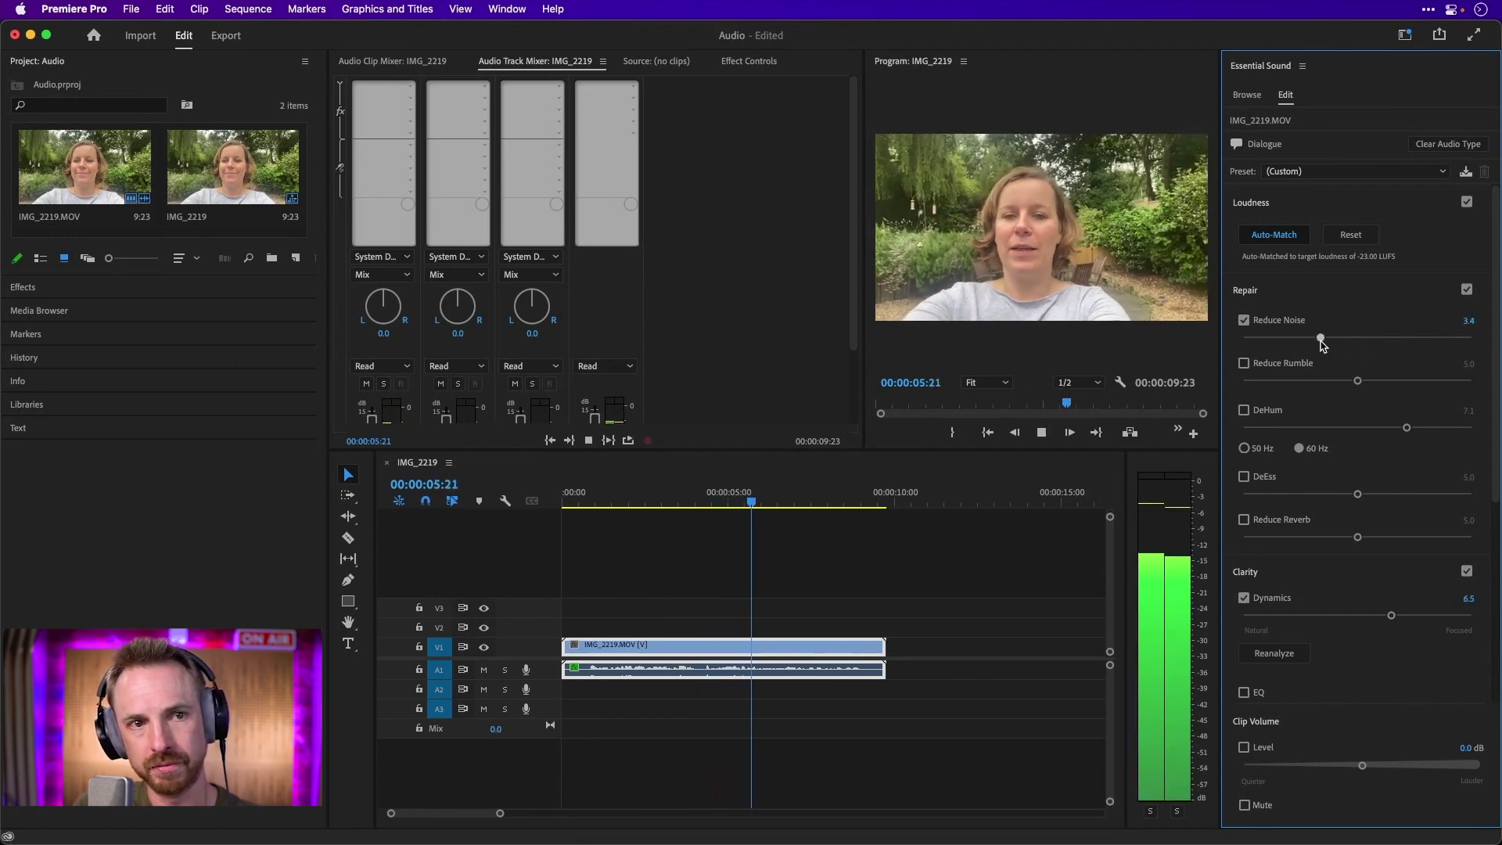
click(1331, 339)
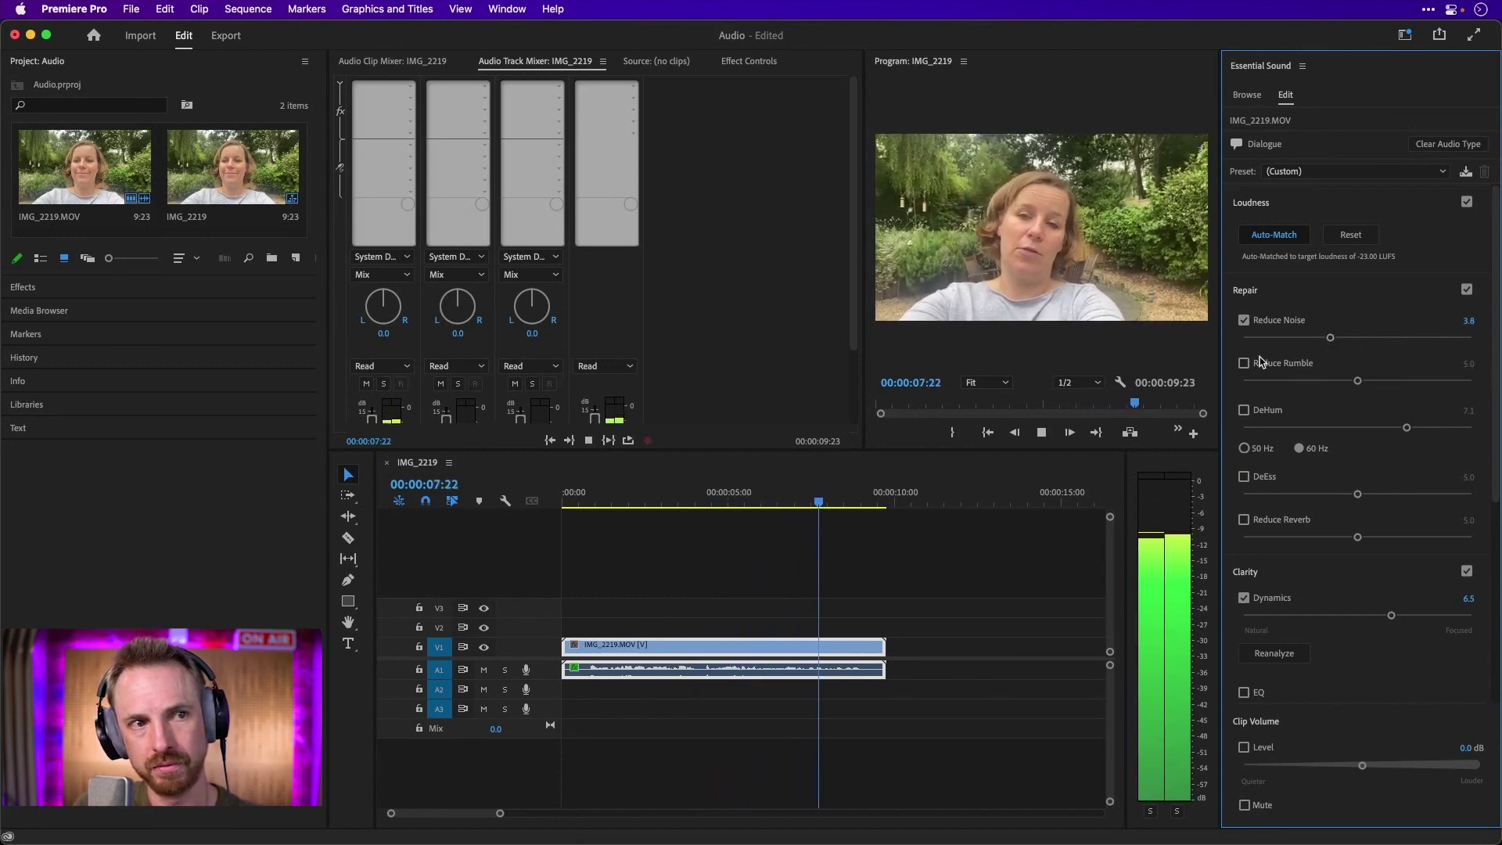
key(space)
click(597, 504)
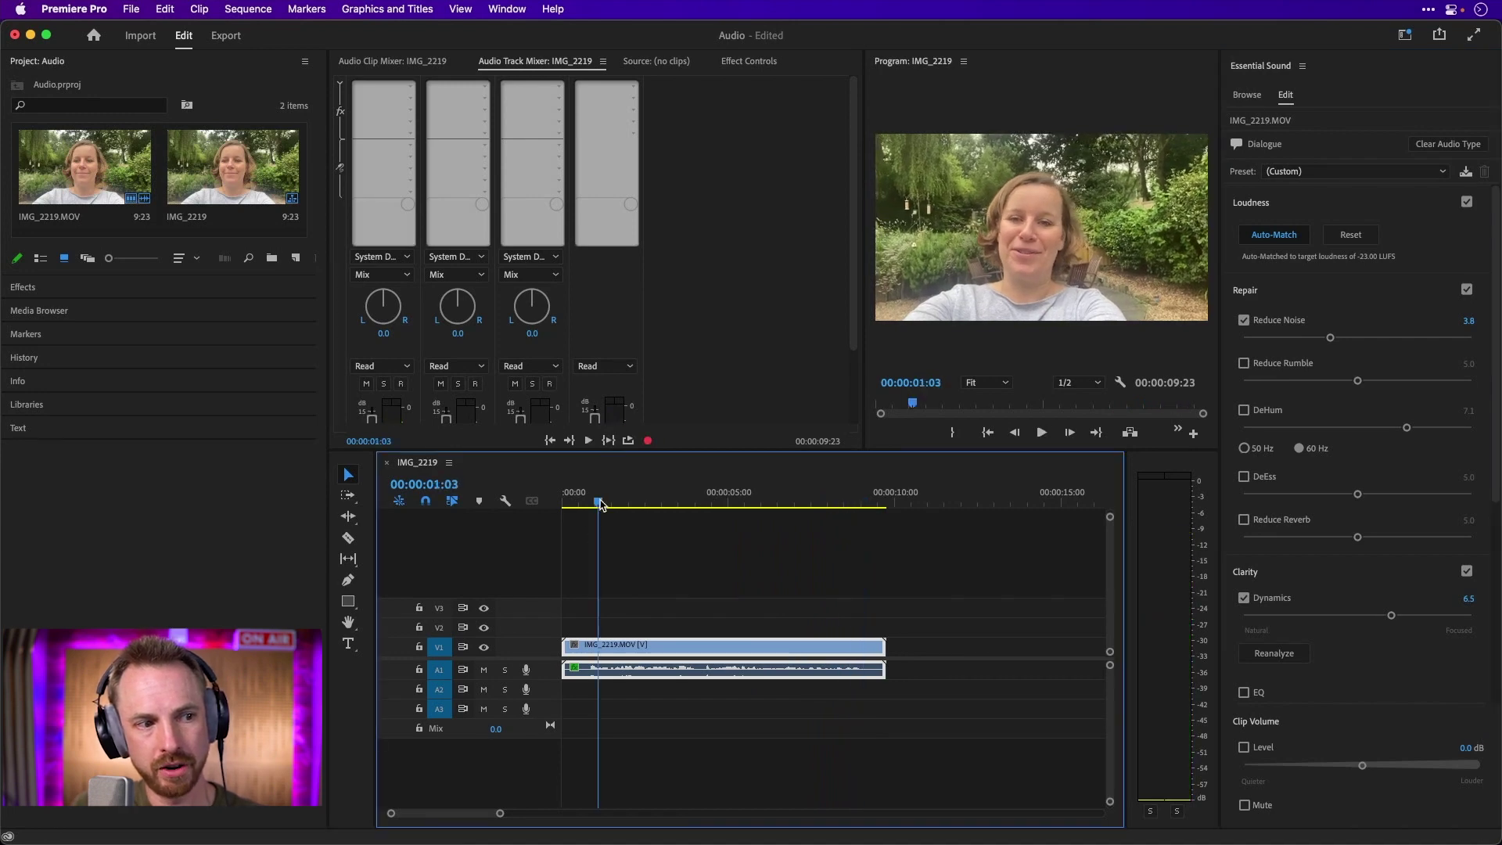
key(space)
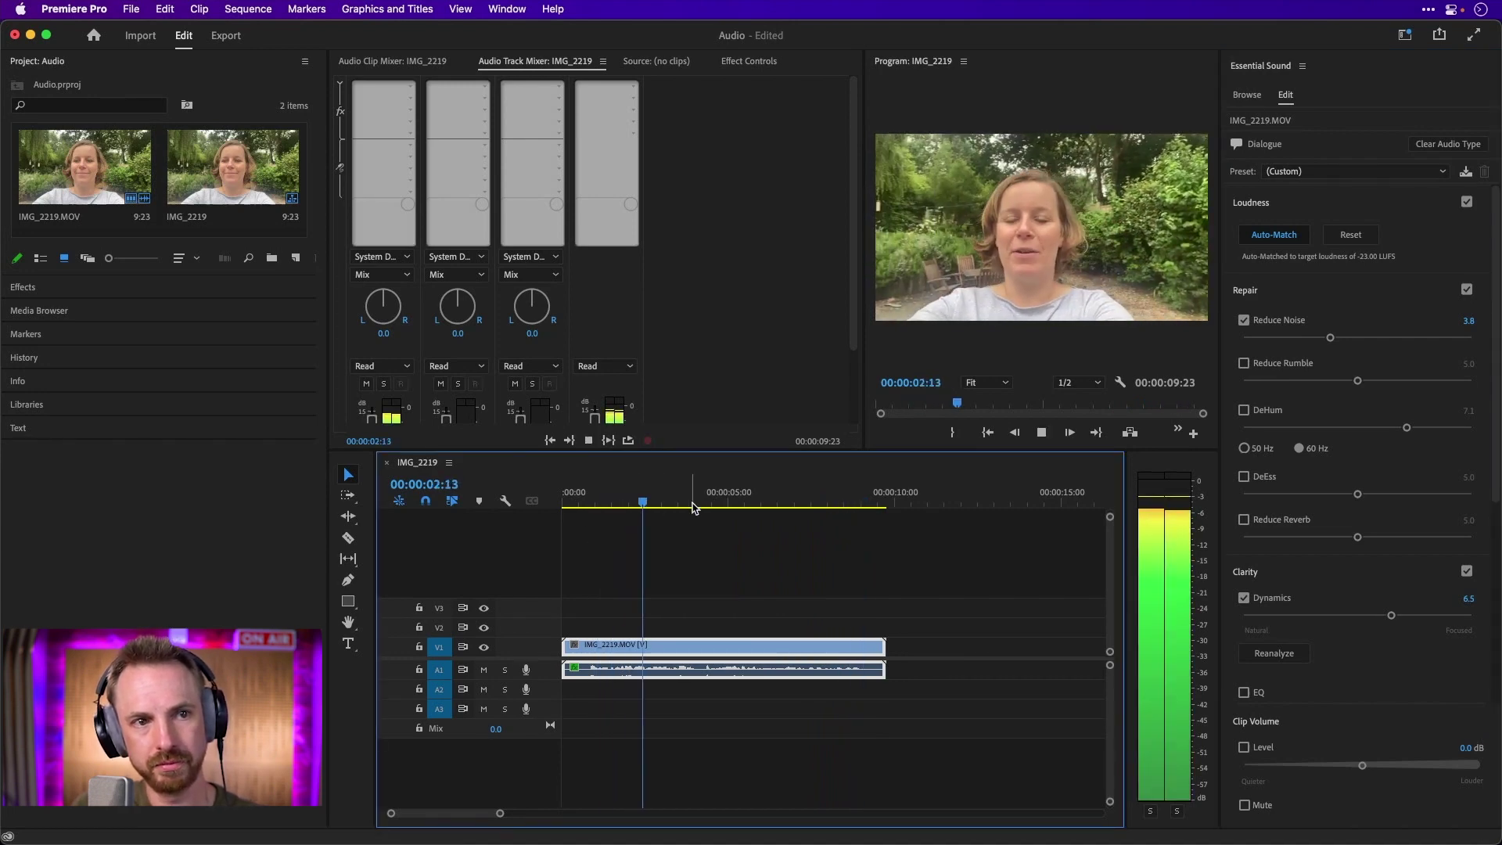
click(575, 504)
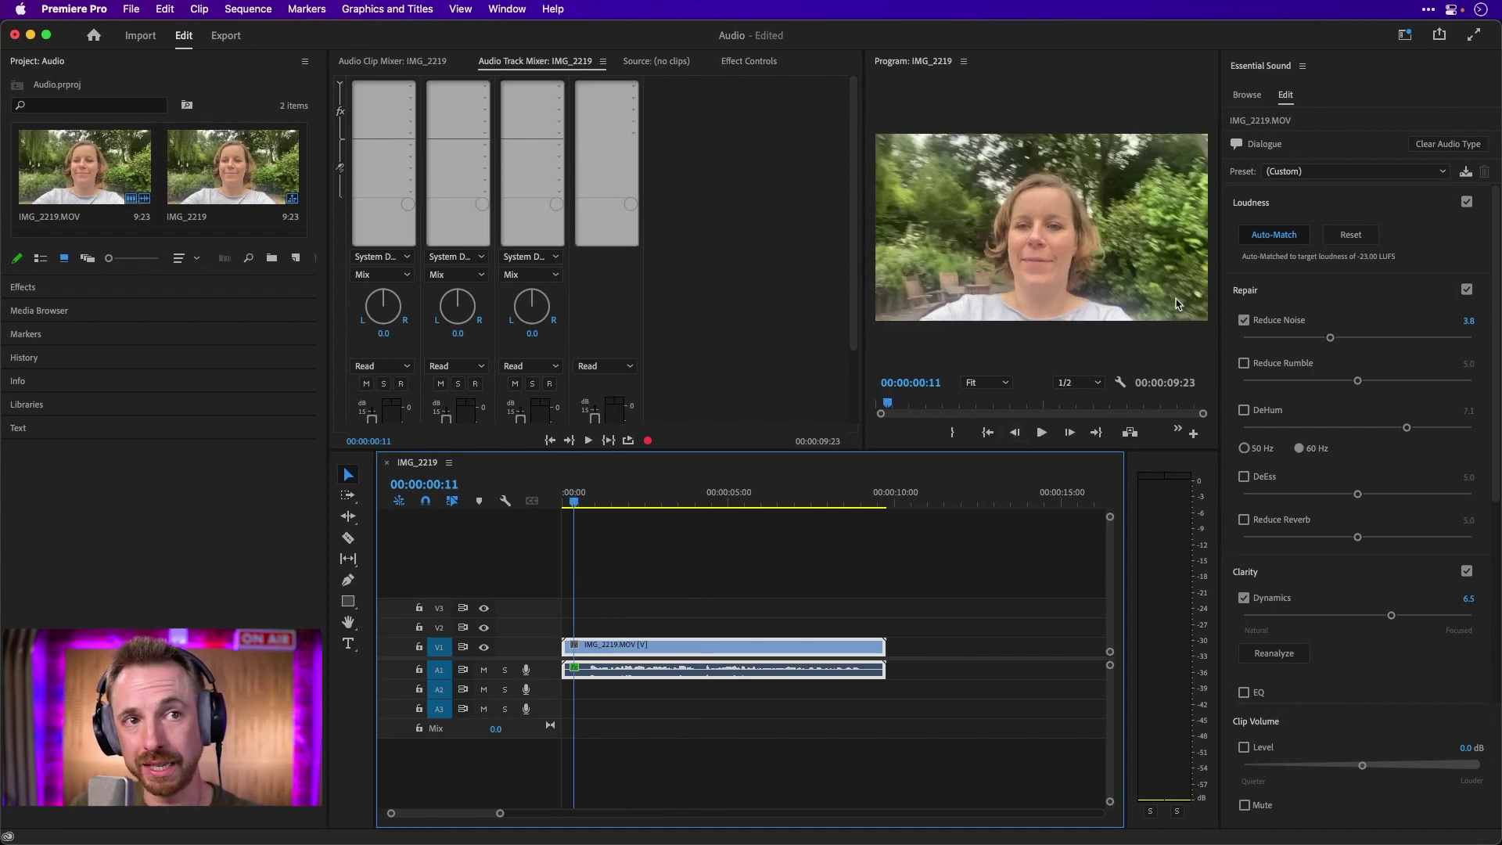
Search Adobe Stock music for 'garden', preview Quiet in the Garden, and rewind to the sequence start.
click(1253, 110)
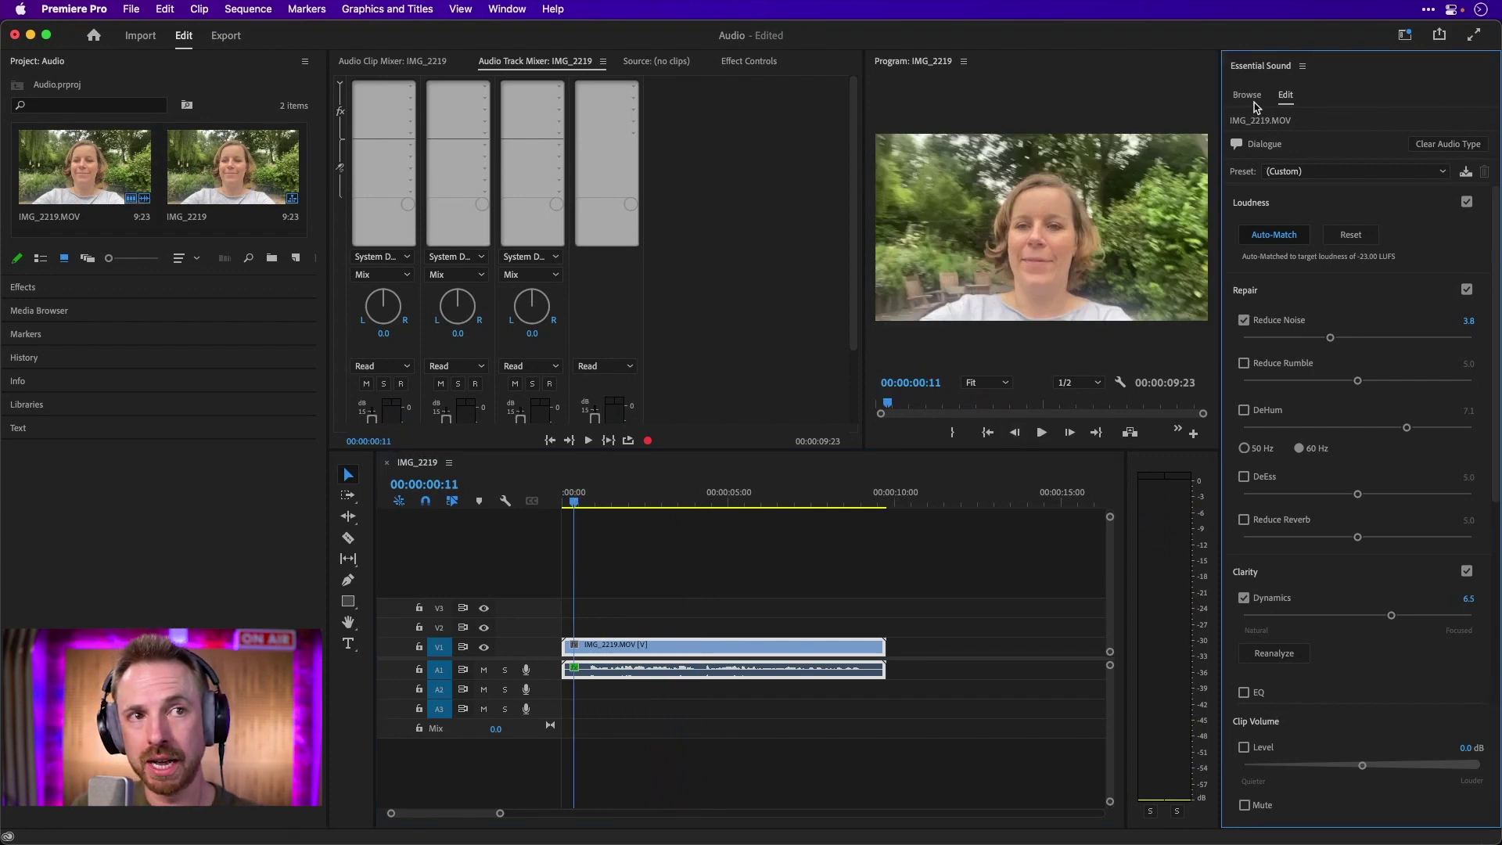
click(1247, 95)
click(1275, 142)
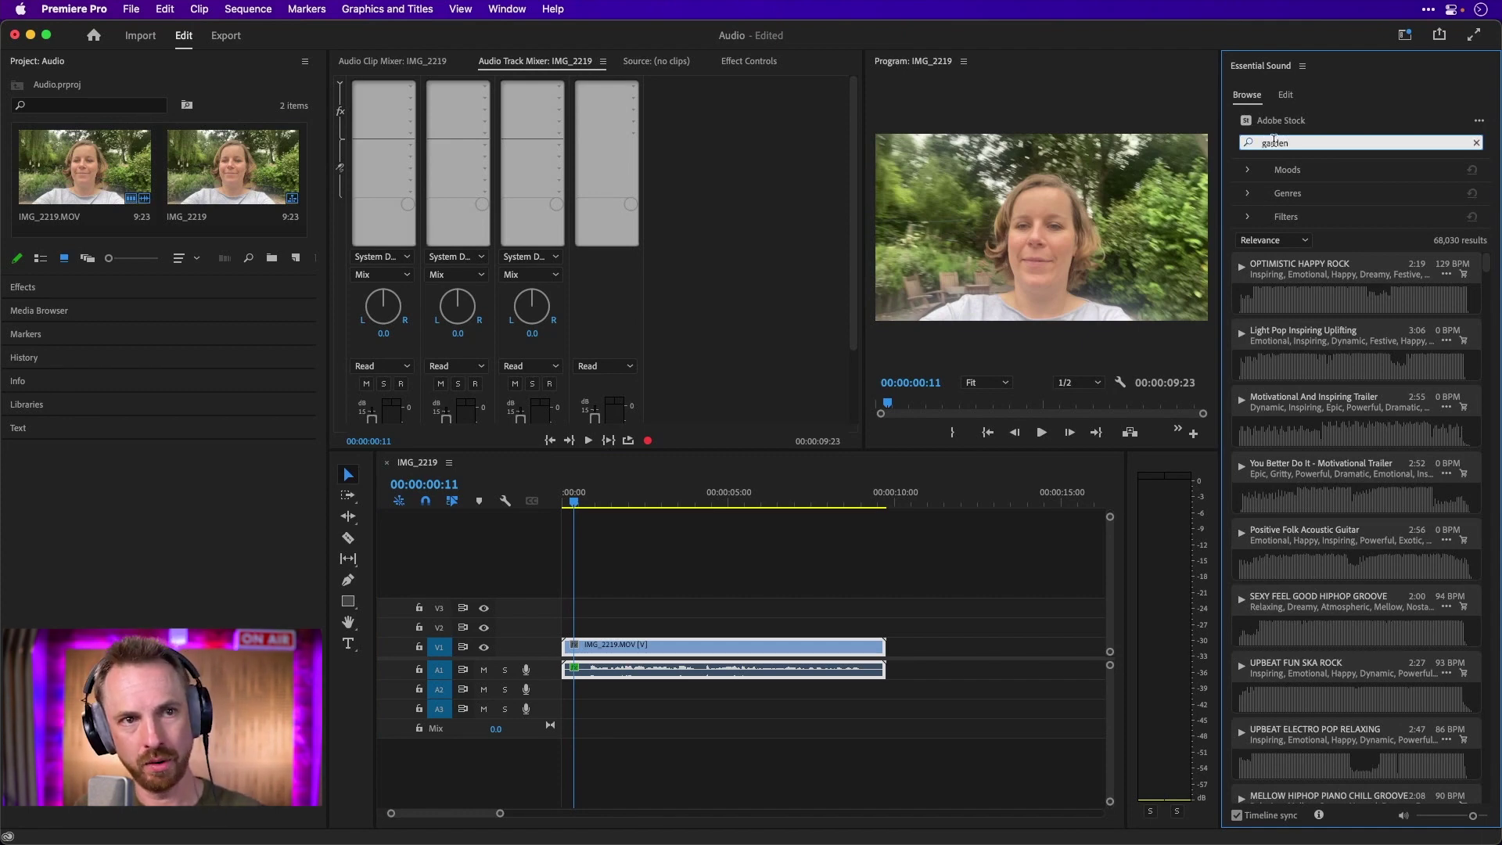
key(Return)
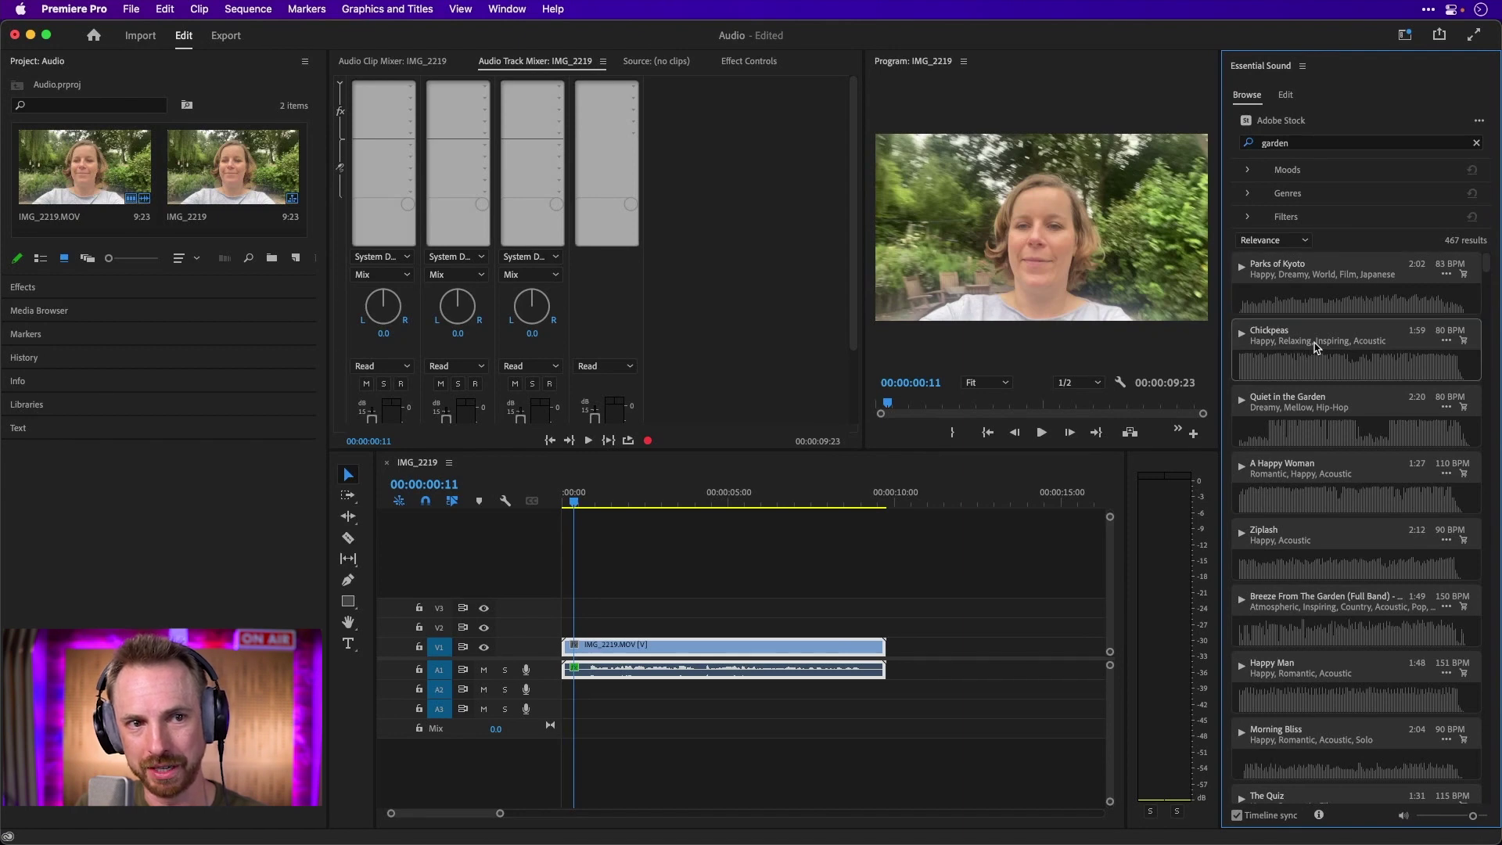
click(1313, 431)
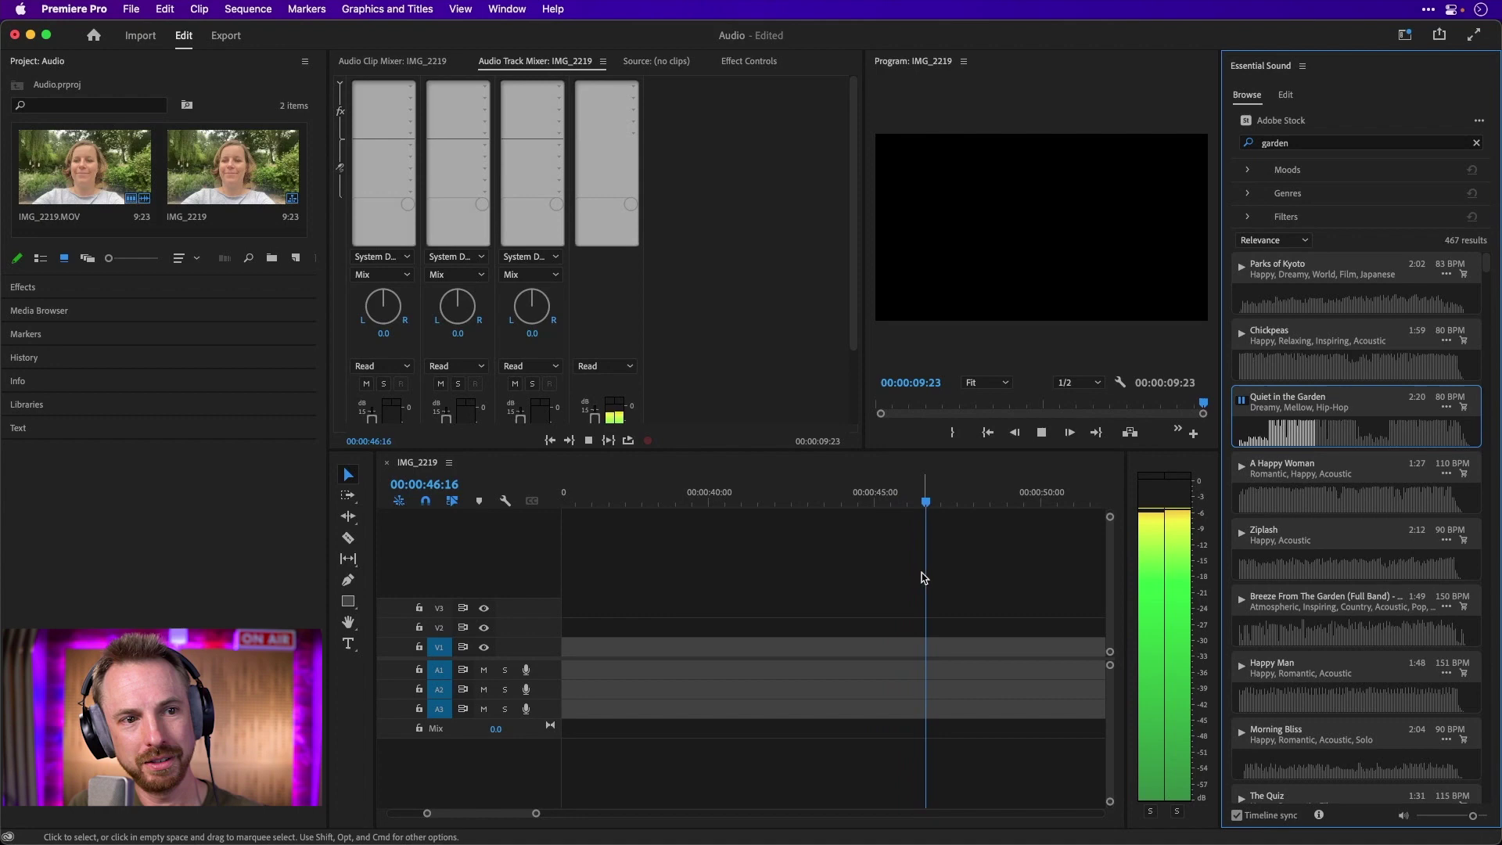
scroll(956, 570, down, 6)
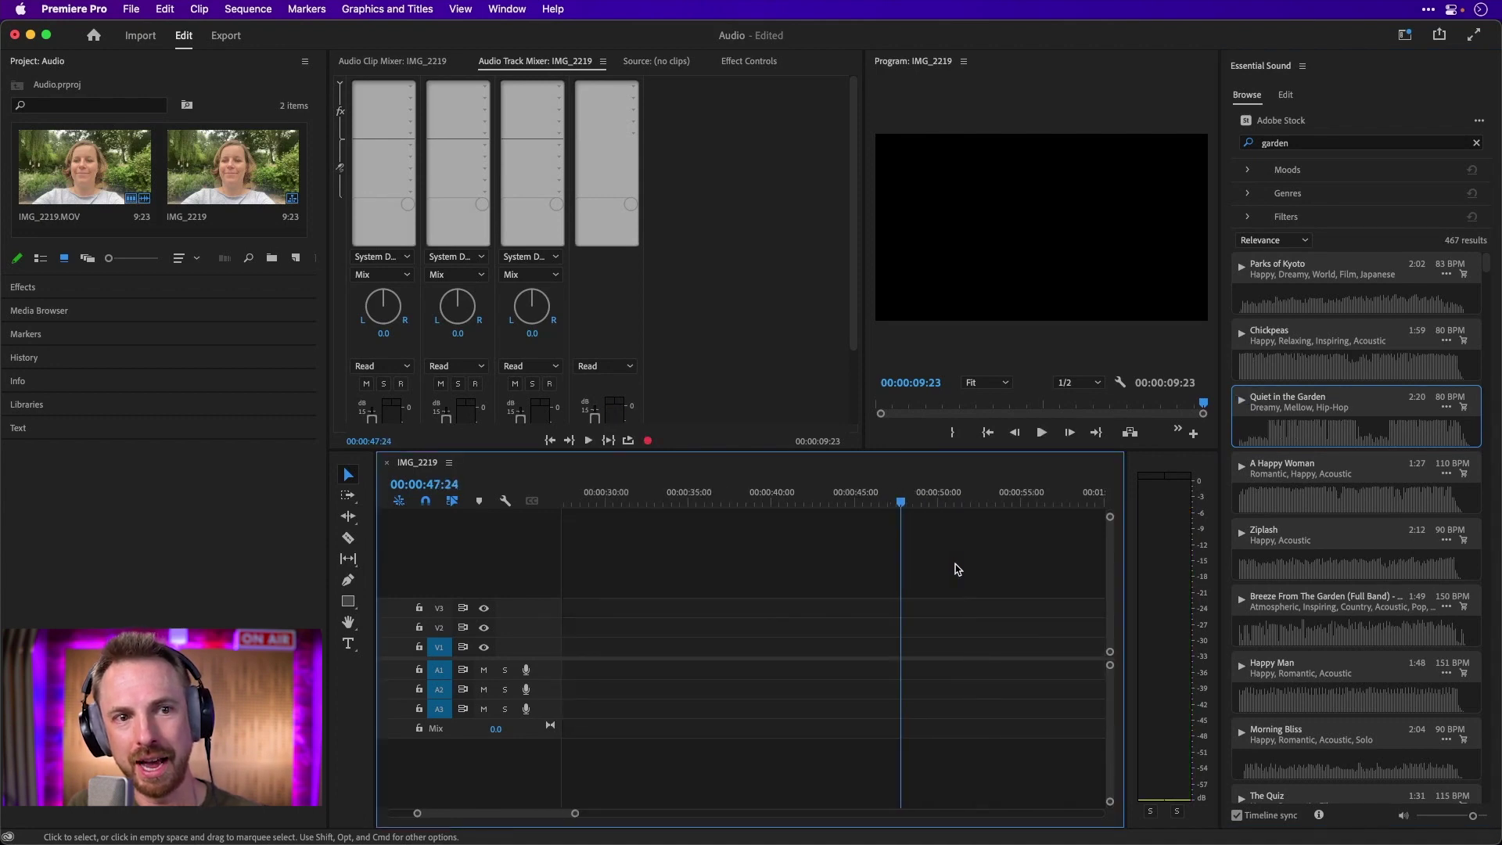
click(564, 503)
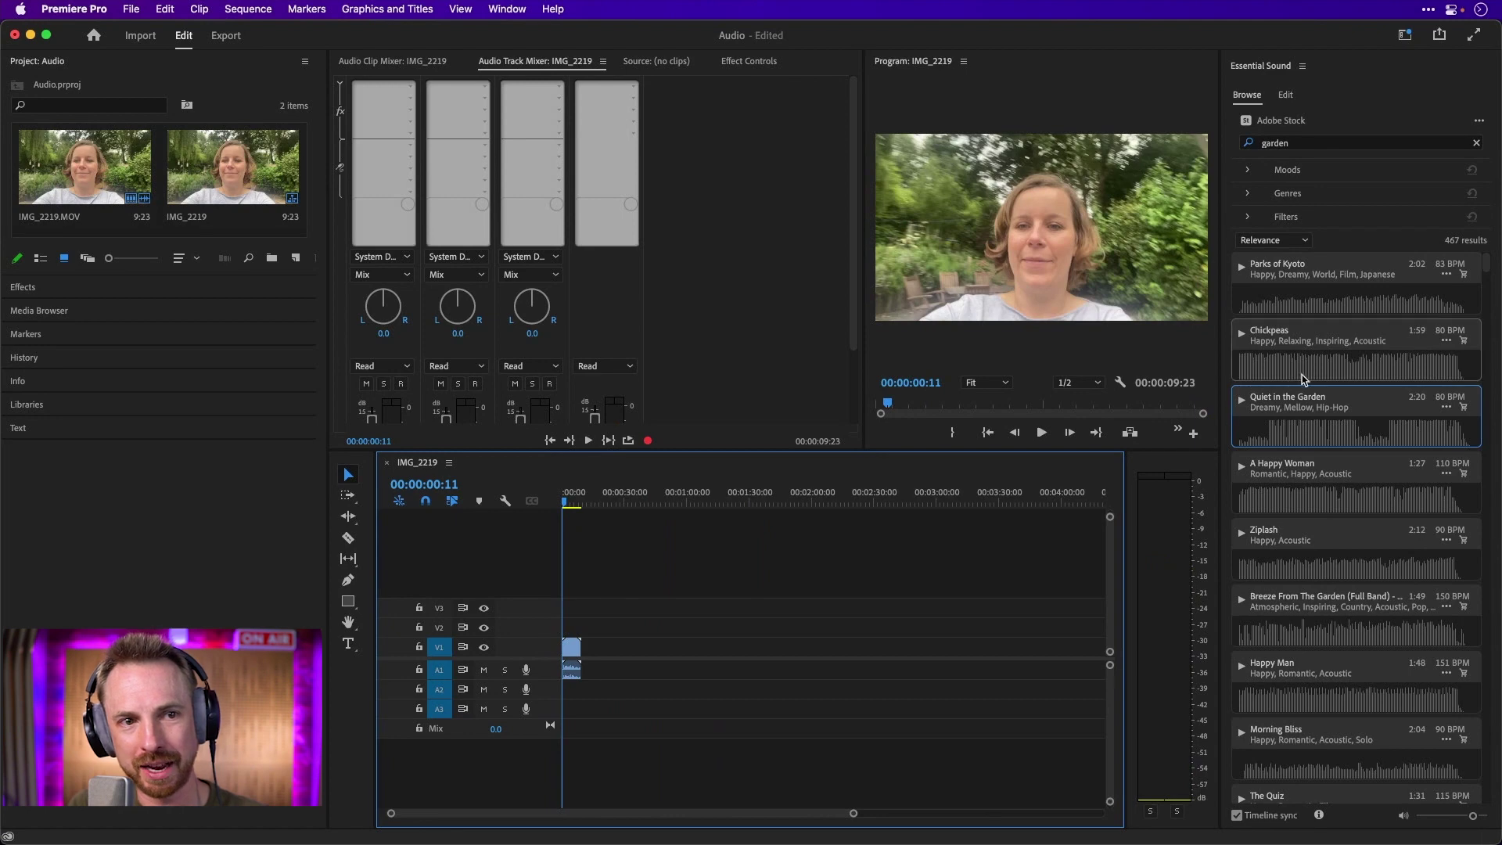
Place Quiet in the Garden on track A2 and play it alongside the dialogue.
drag(1361, 399, 558, 689)
key(=)
key(=)
key(=)
key(=)
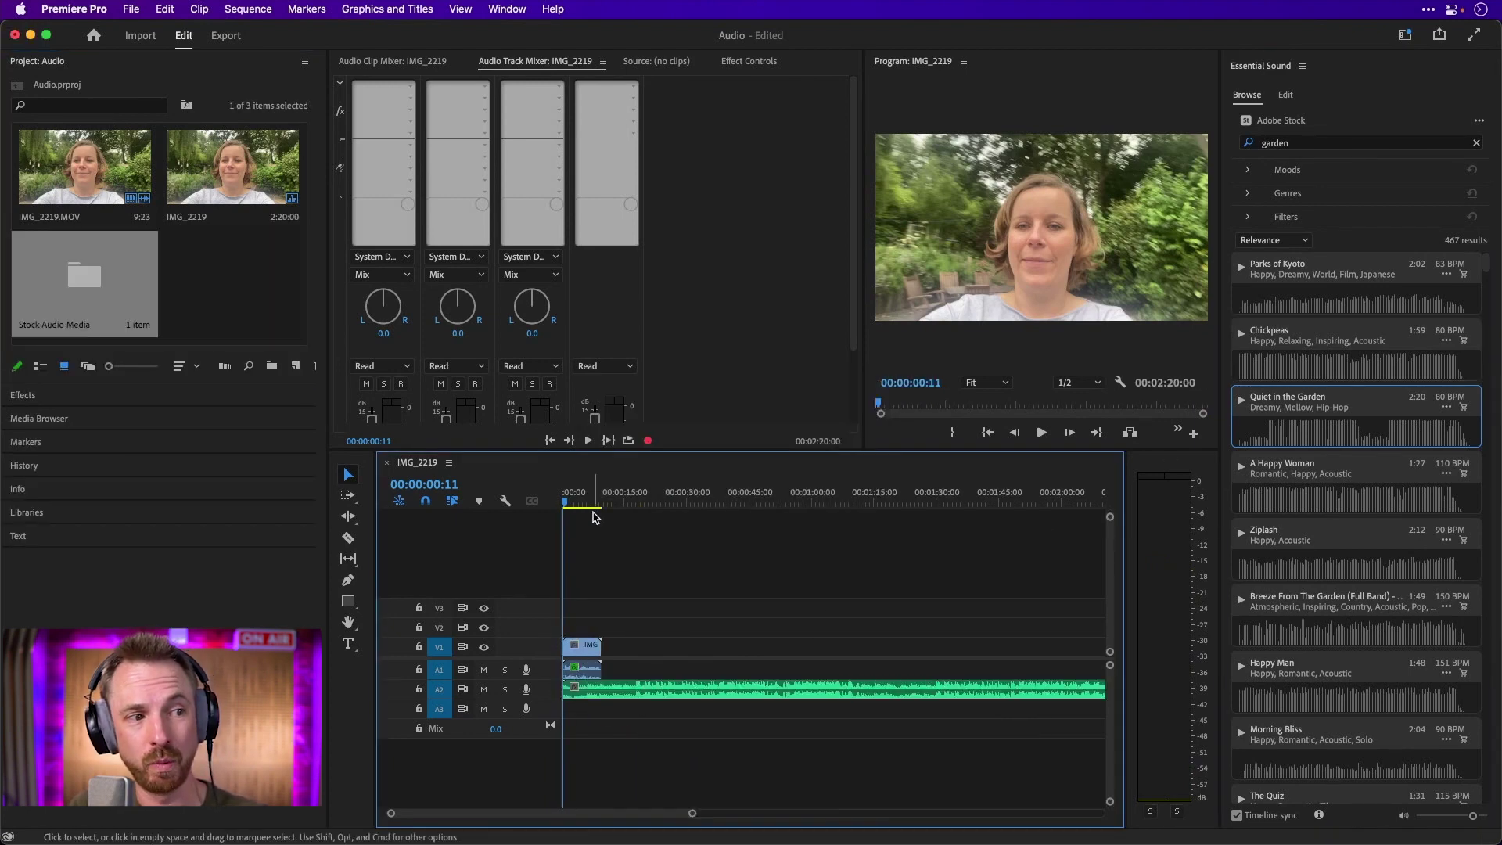
key(space)
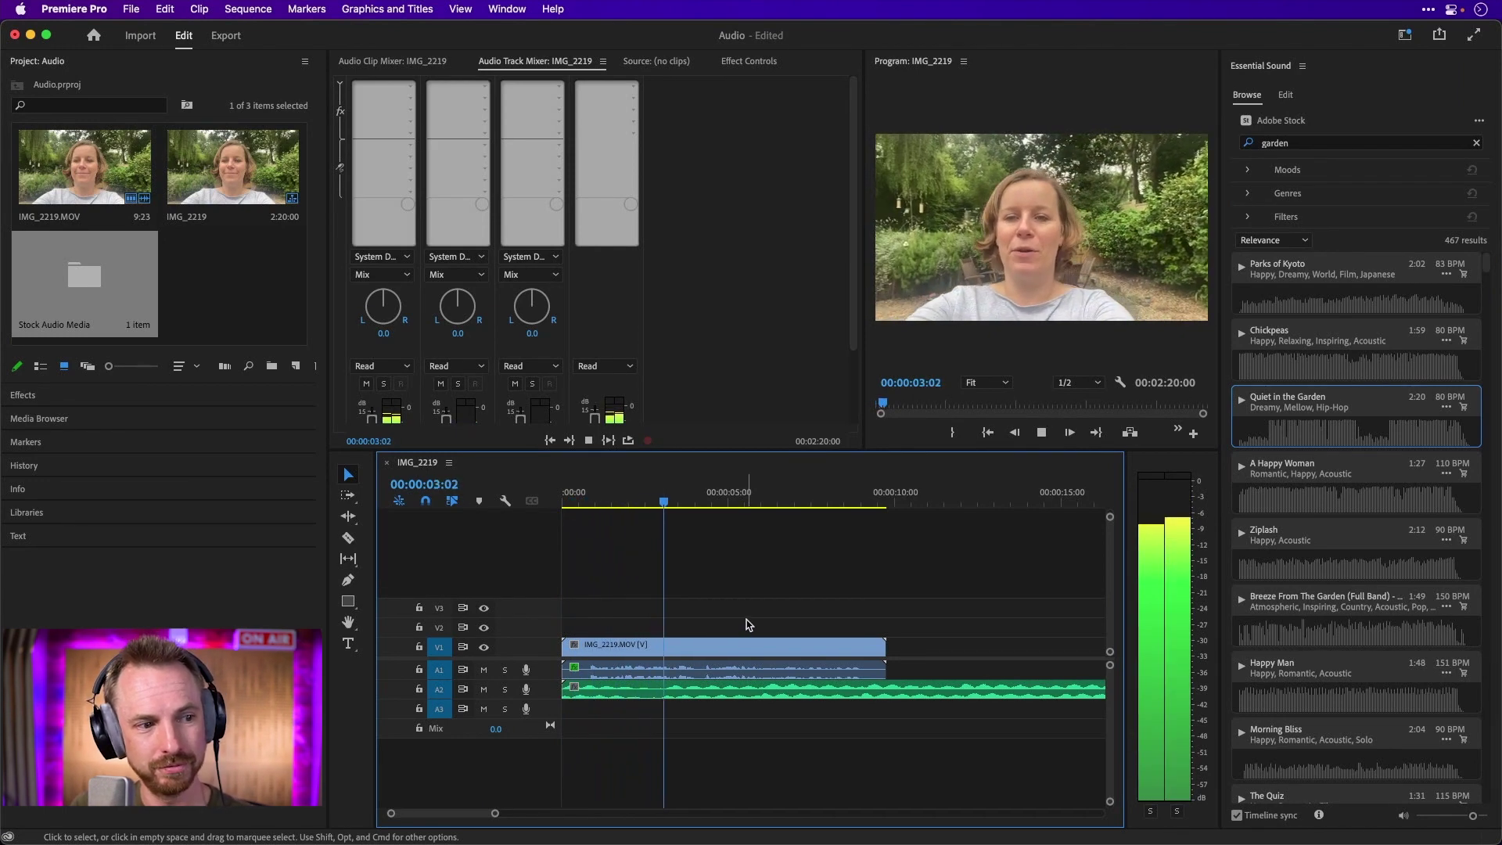
key(space)
Move the playhead to about 17 seconds into the music.
key(-)
key(-)
key(-)
key(-)
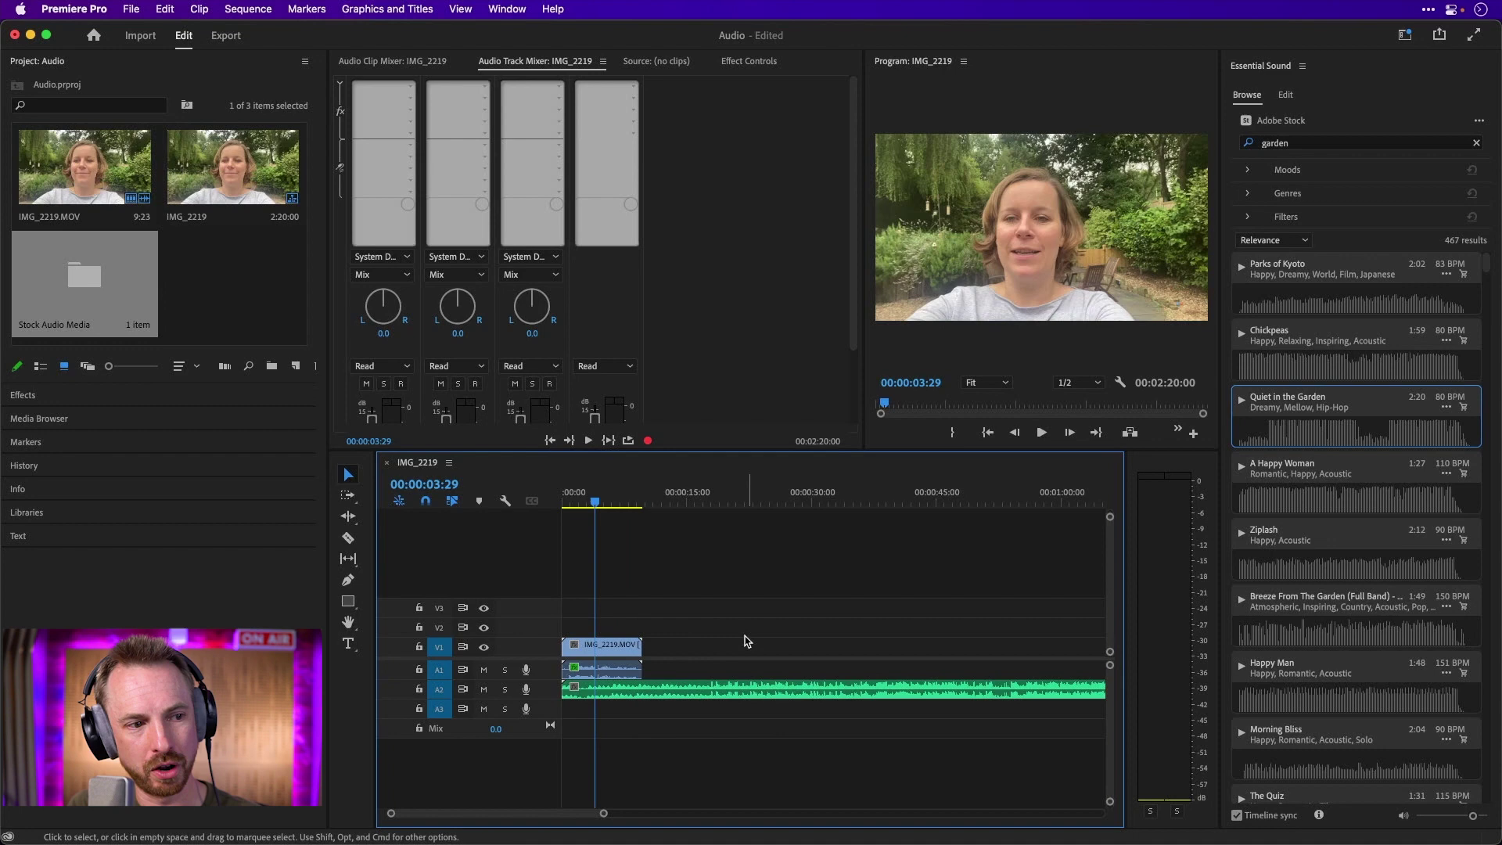
click(719, 494)
key(=)
mouse_move(829, 502)
mouse_down()
mouse_move(716, 502)
mouse_move(851, 501)
mouse_up()
Split the music at 00:00:17:28, delete the opening part, and slide the rest to 00:00.
key(=)
key(=)
key(=)
key(=)
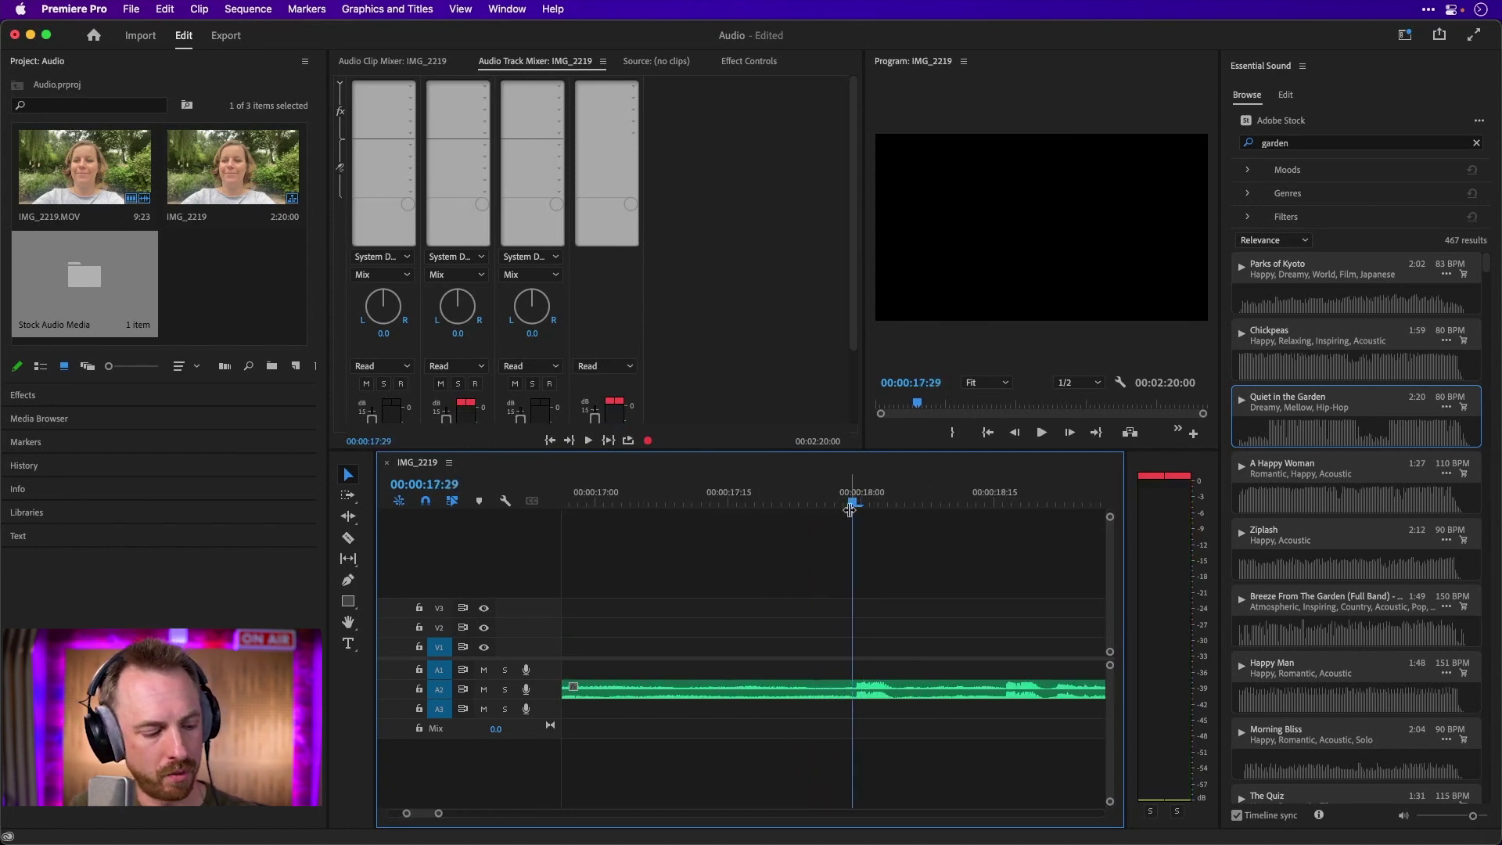
key(c)
click(851, 699)
key(v)
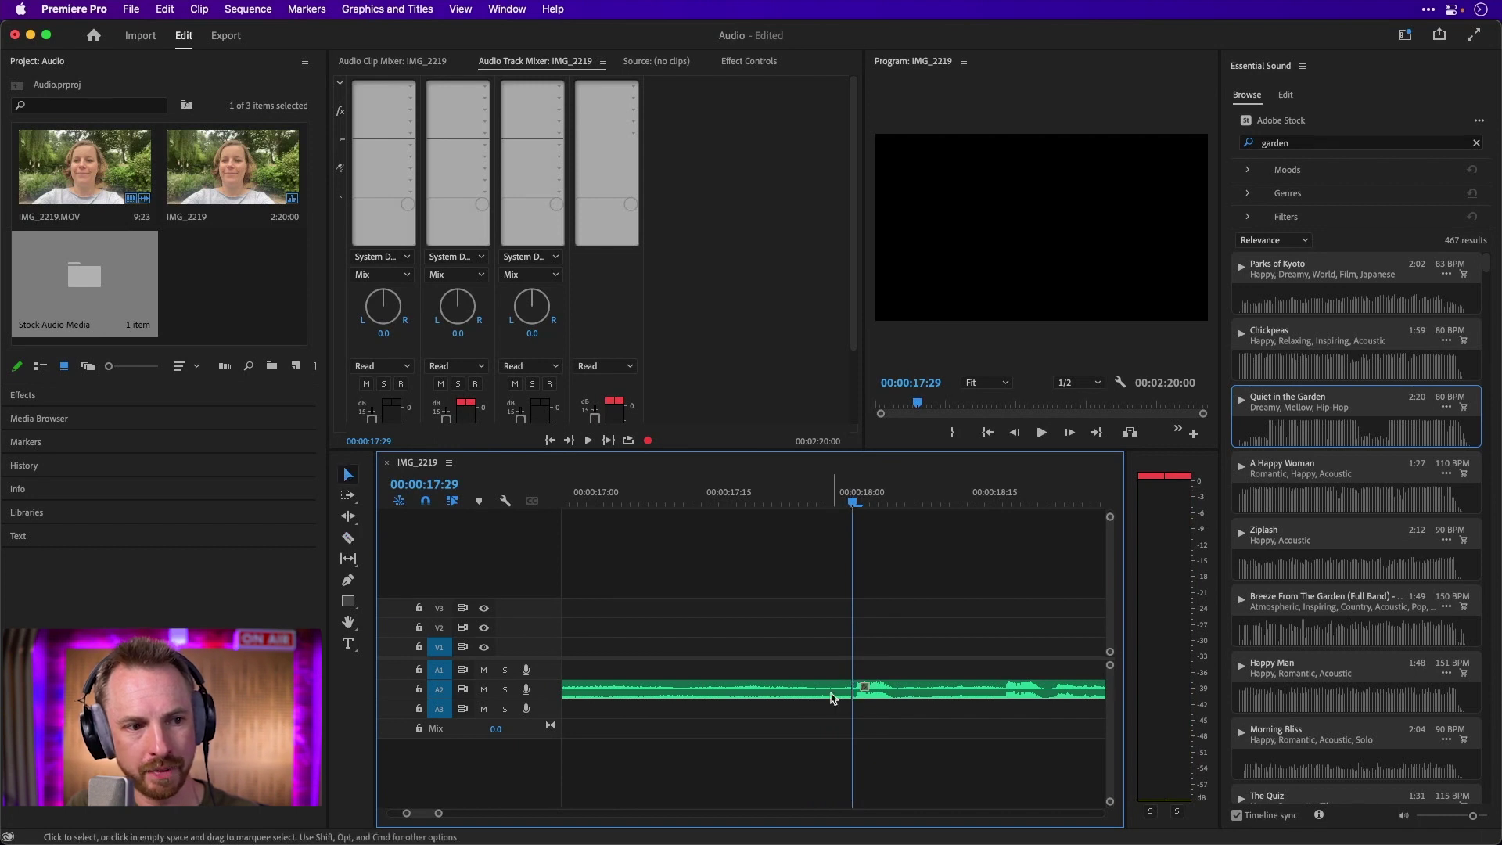
click(834, 693)
key(Delete)
key(minus)
key(minus)
key(minus)
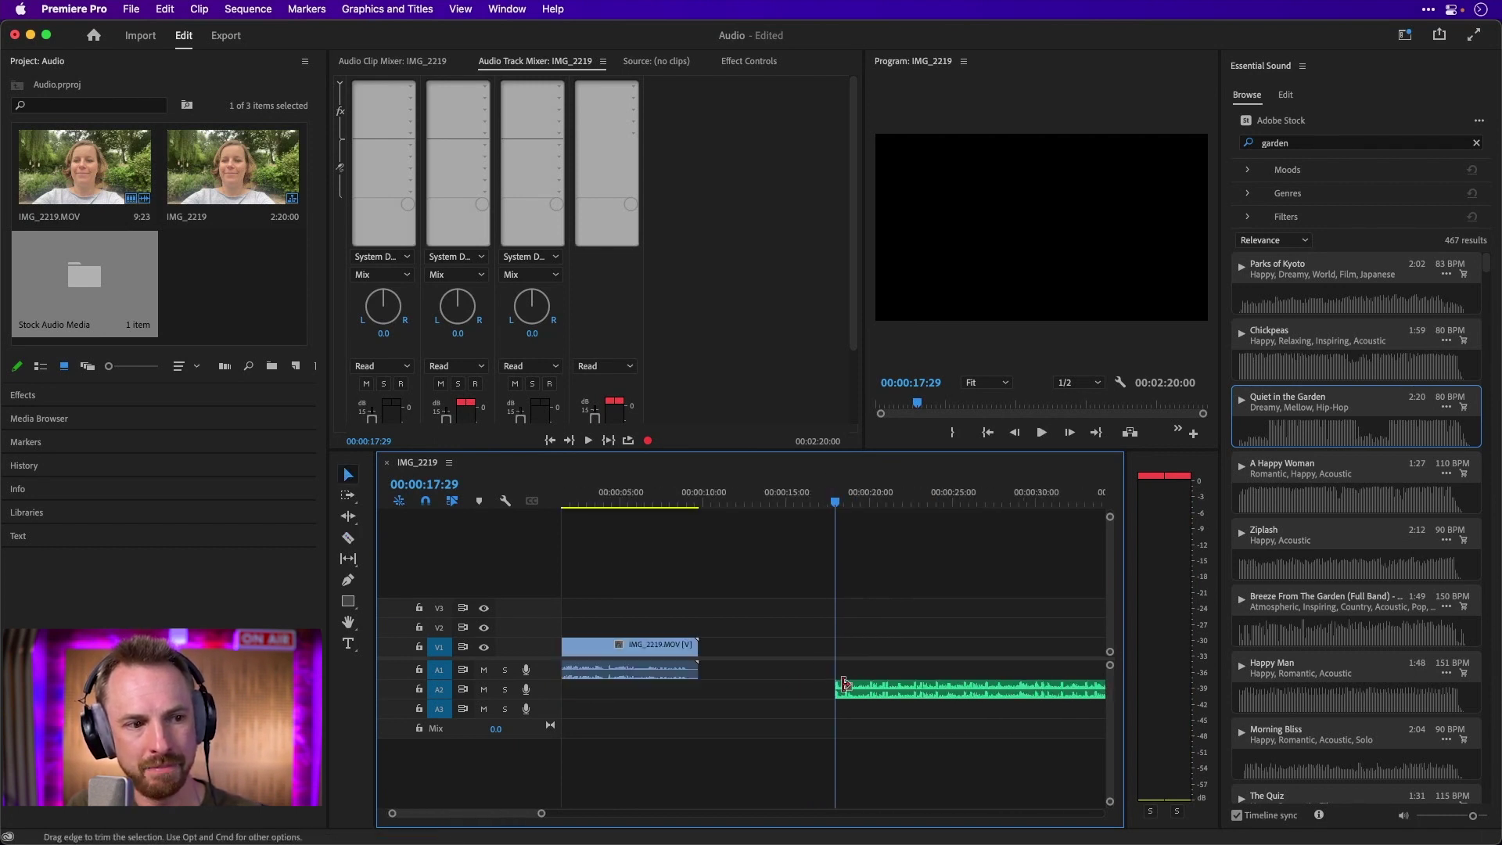
drag(810, 698, 782, 695)
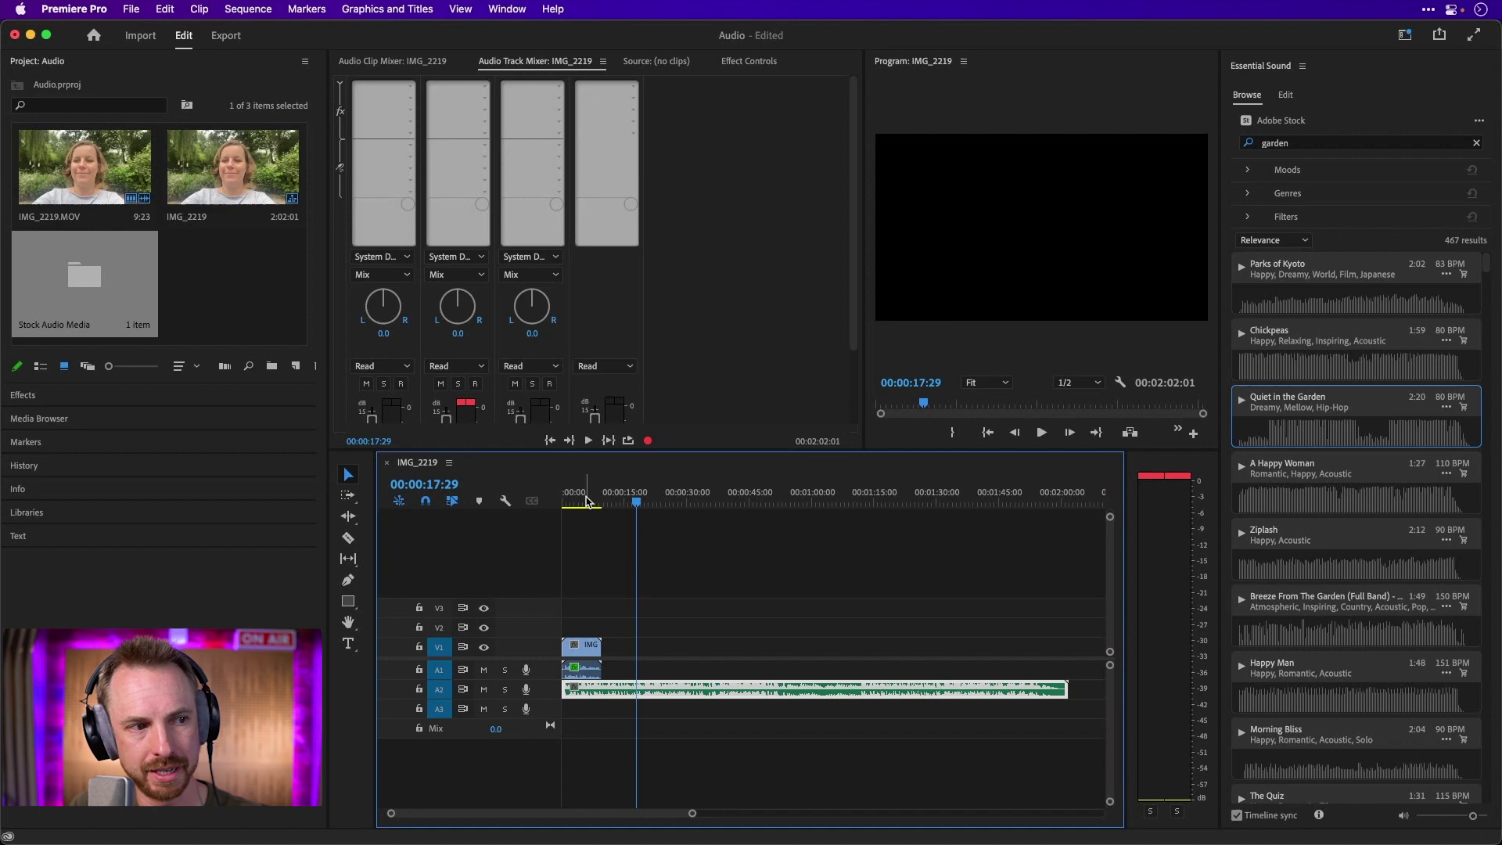
Play the trimmed mix from the sequence start.
drag(587, 500, 565, 505)
key(=)
key(space)
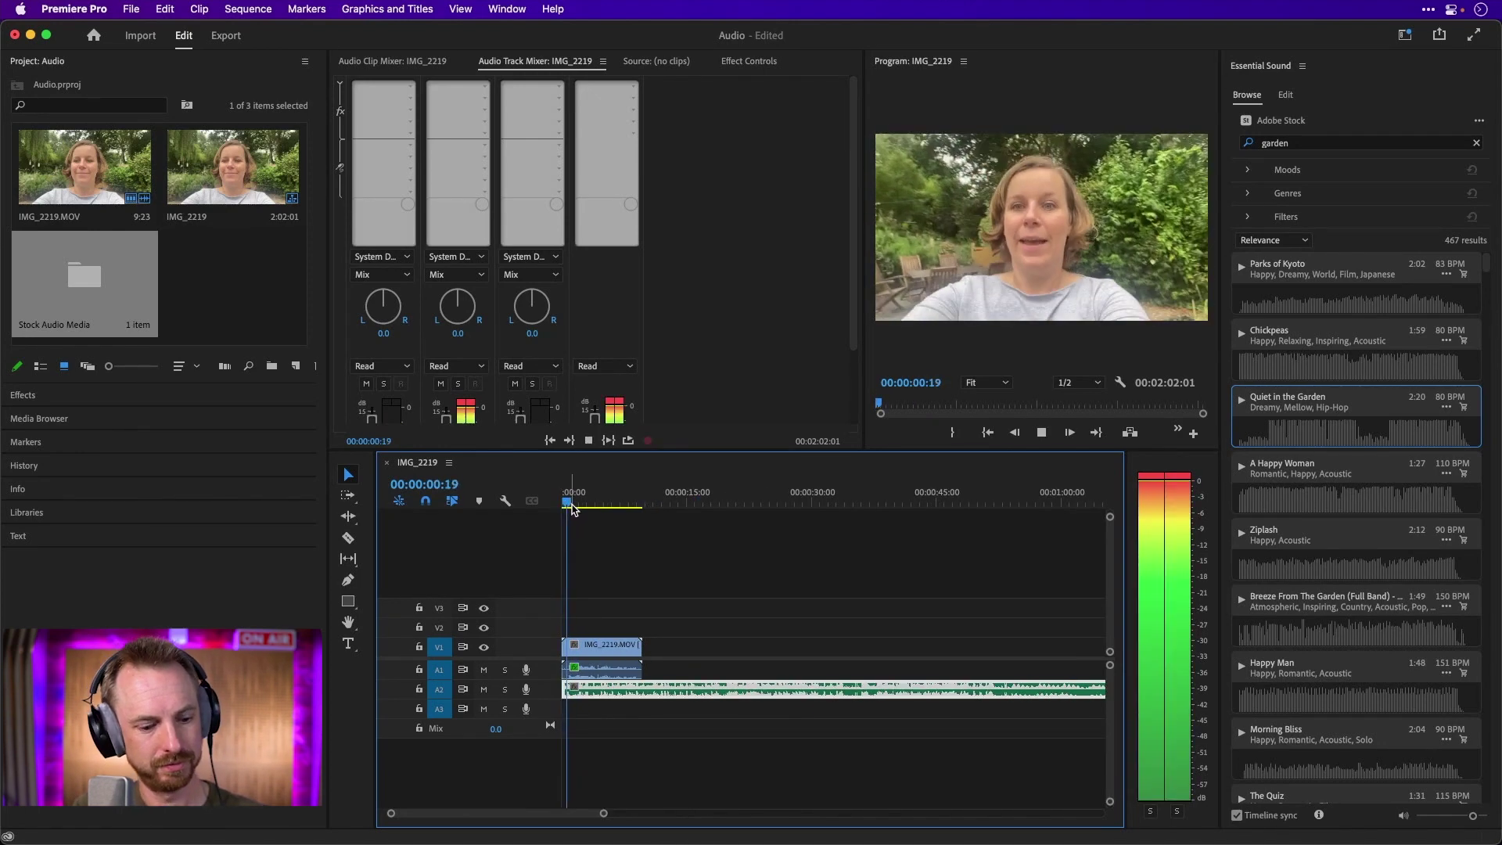
key(=)
key(=)
key(=)
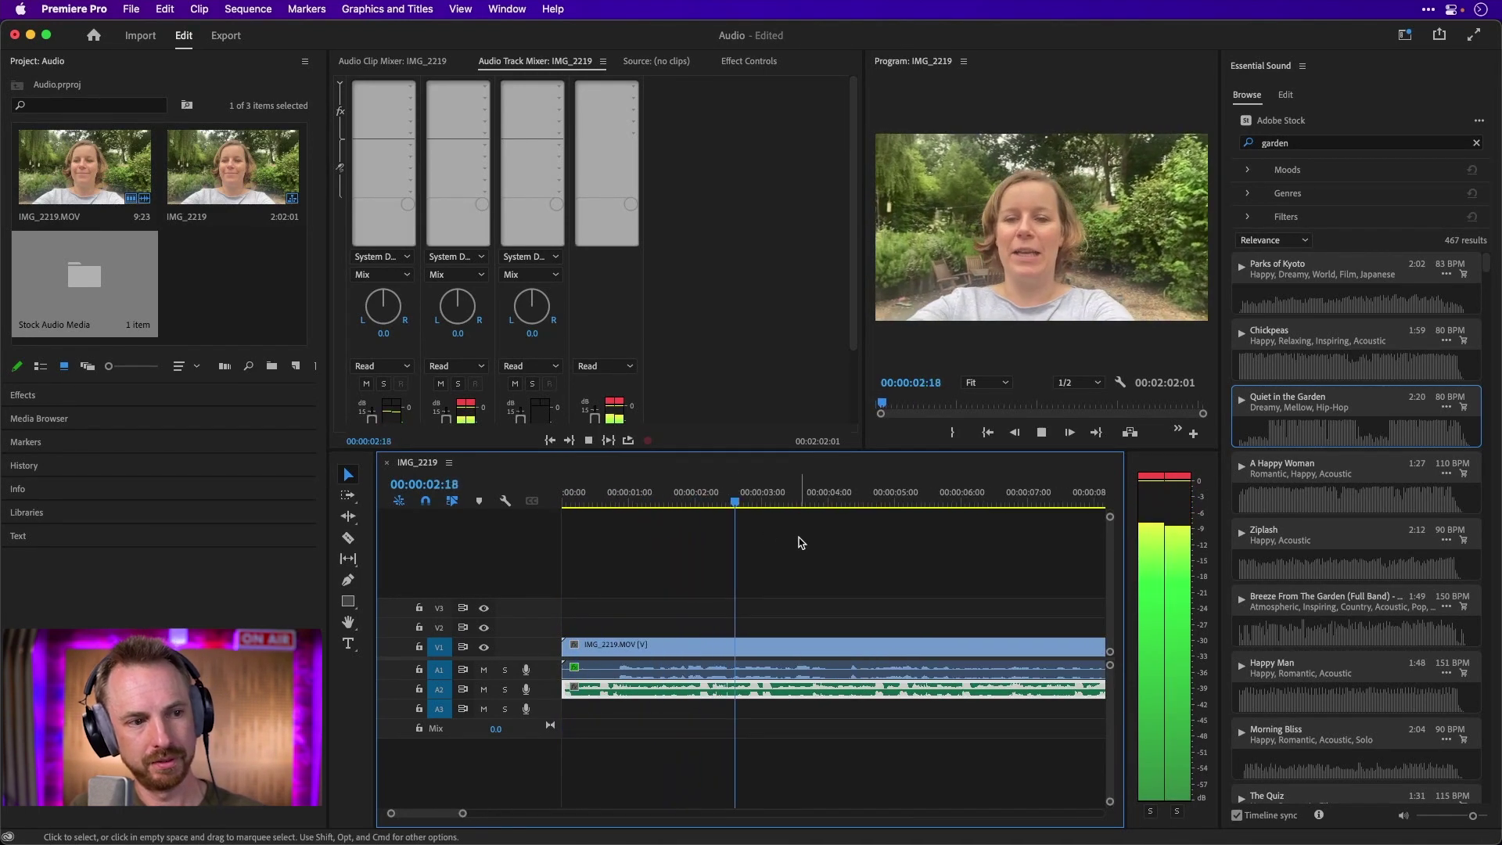
key(space)
key(minus)
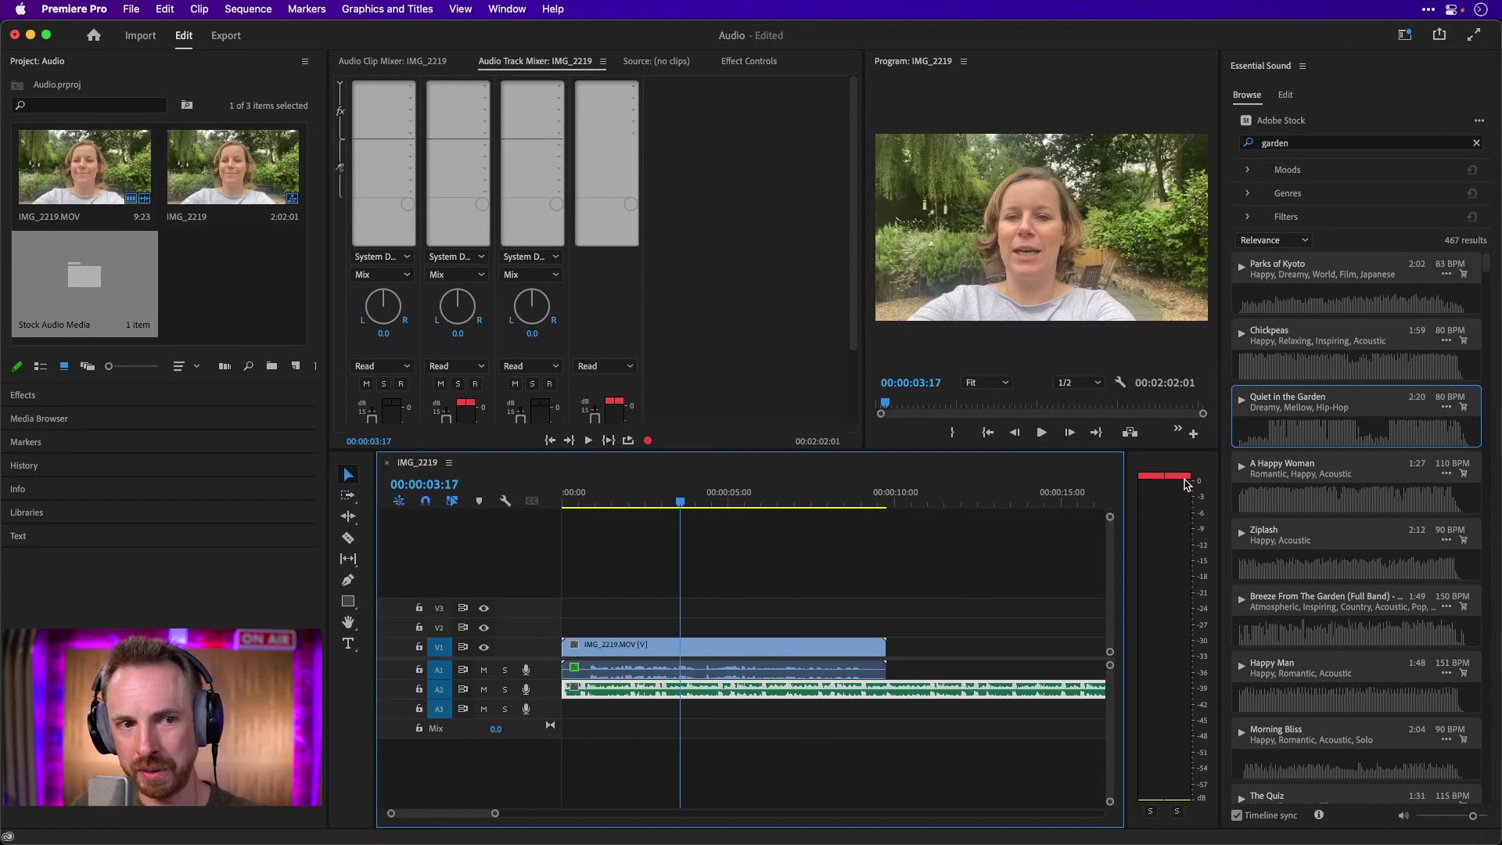
Tag Quiet in the Garden as Music and auto-match its loudness to -25 LUFS.
key(minus)
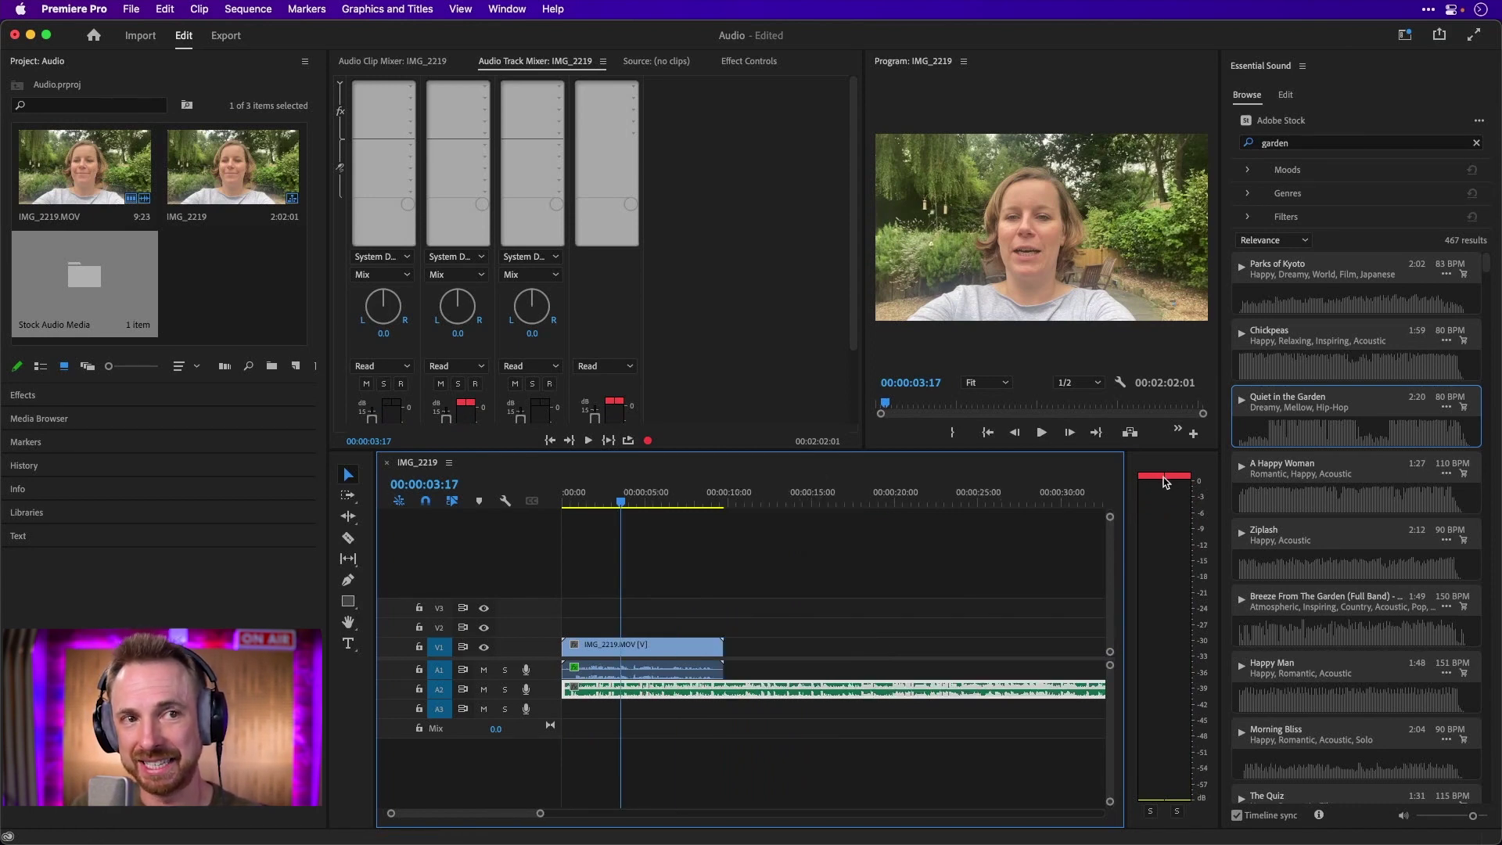
click(1285, 93)
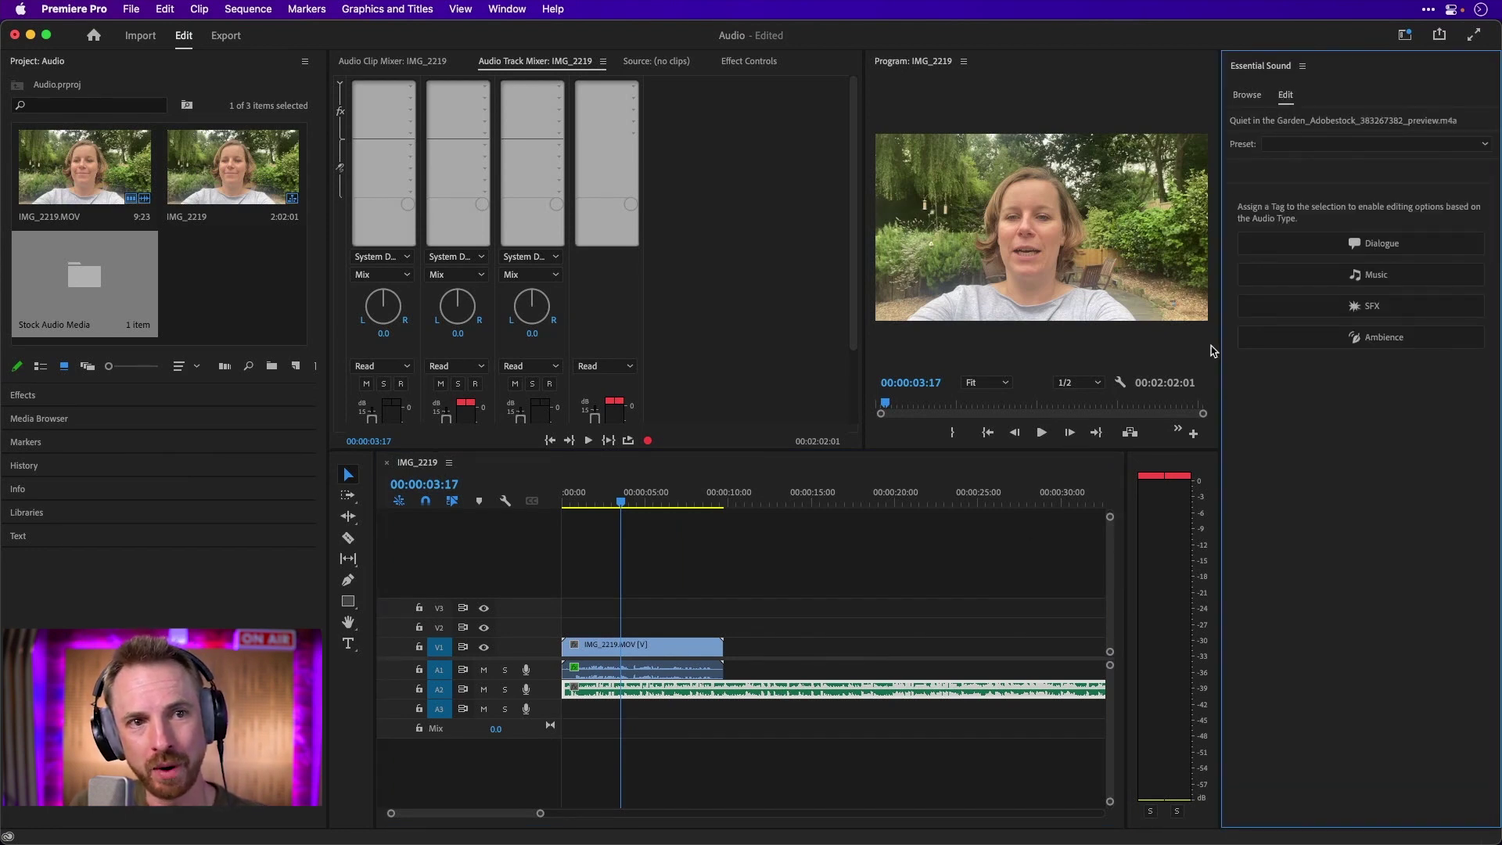
click(1309, 287)
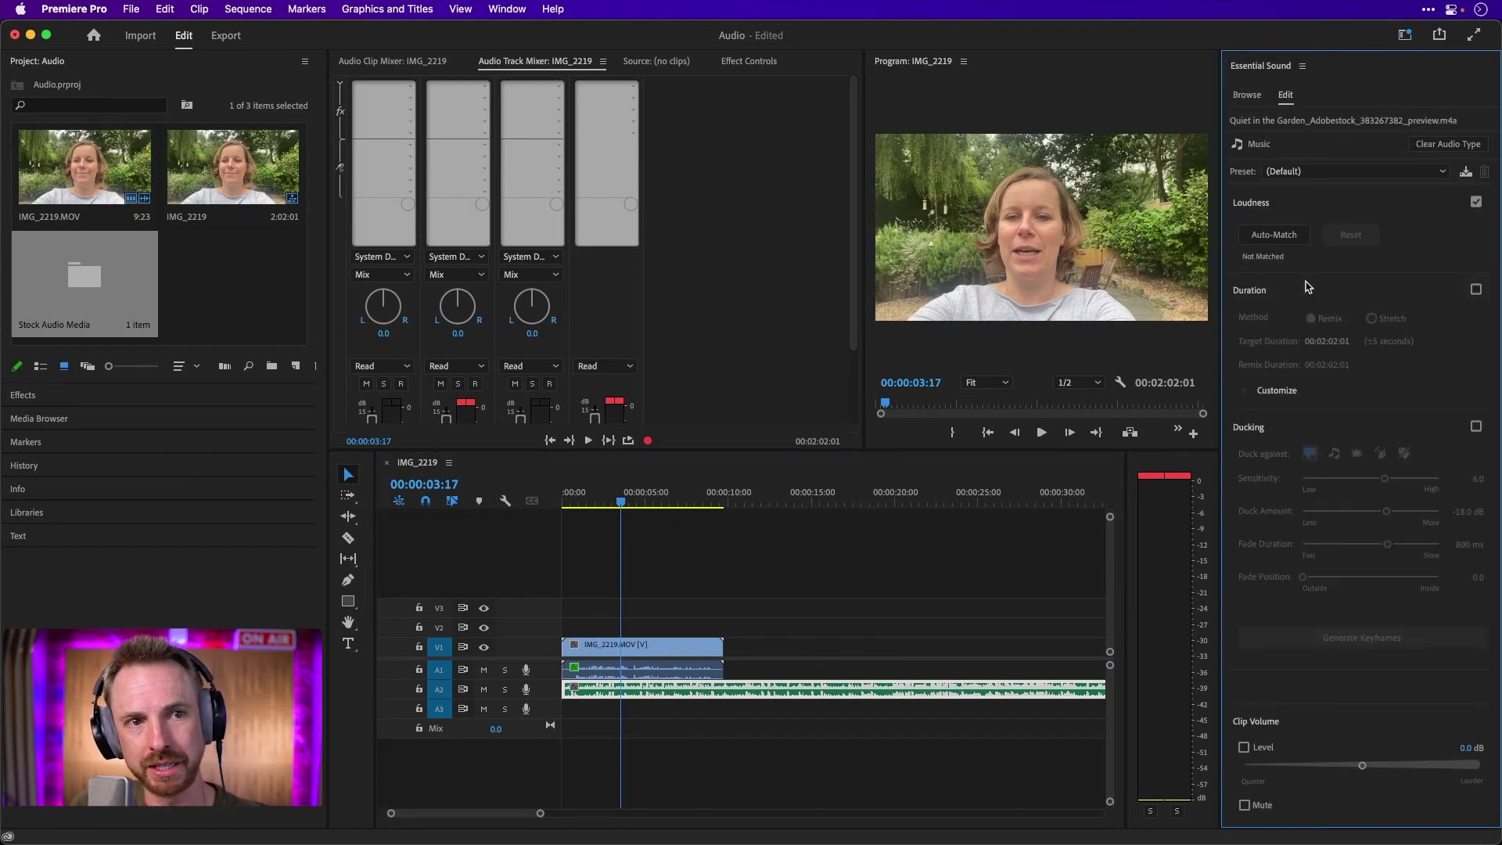
click(1267, 236)
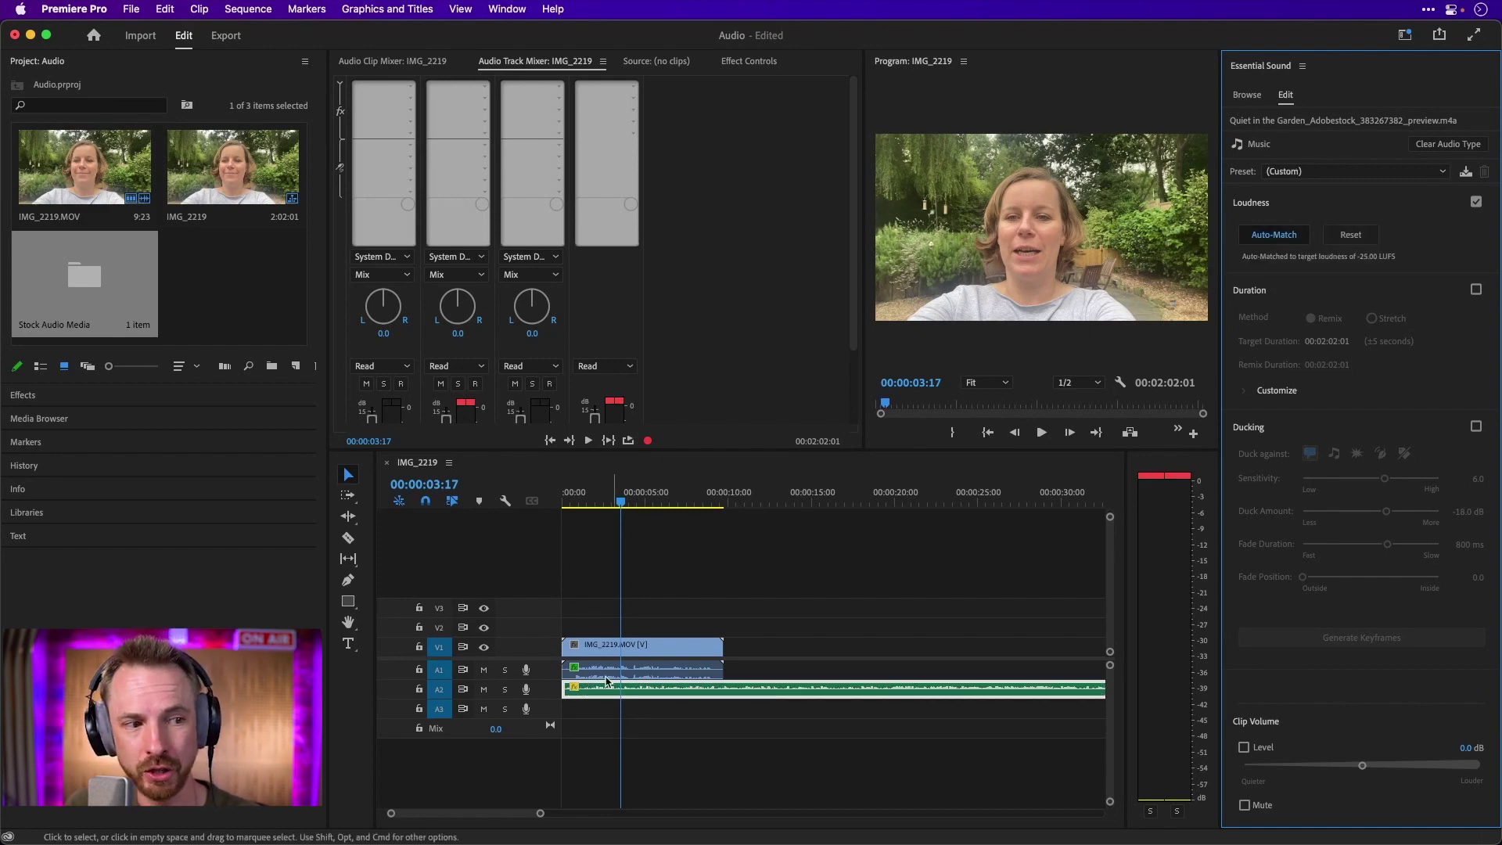
Play the sequence from the start to check the music level, then rewind.
click(566, 502)
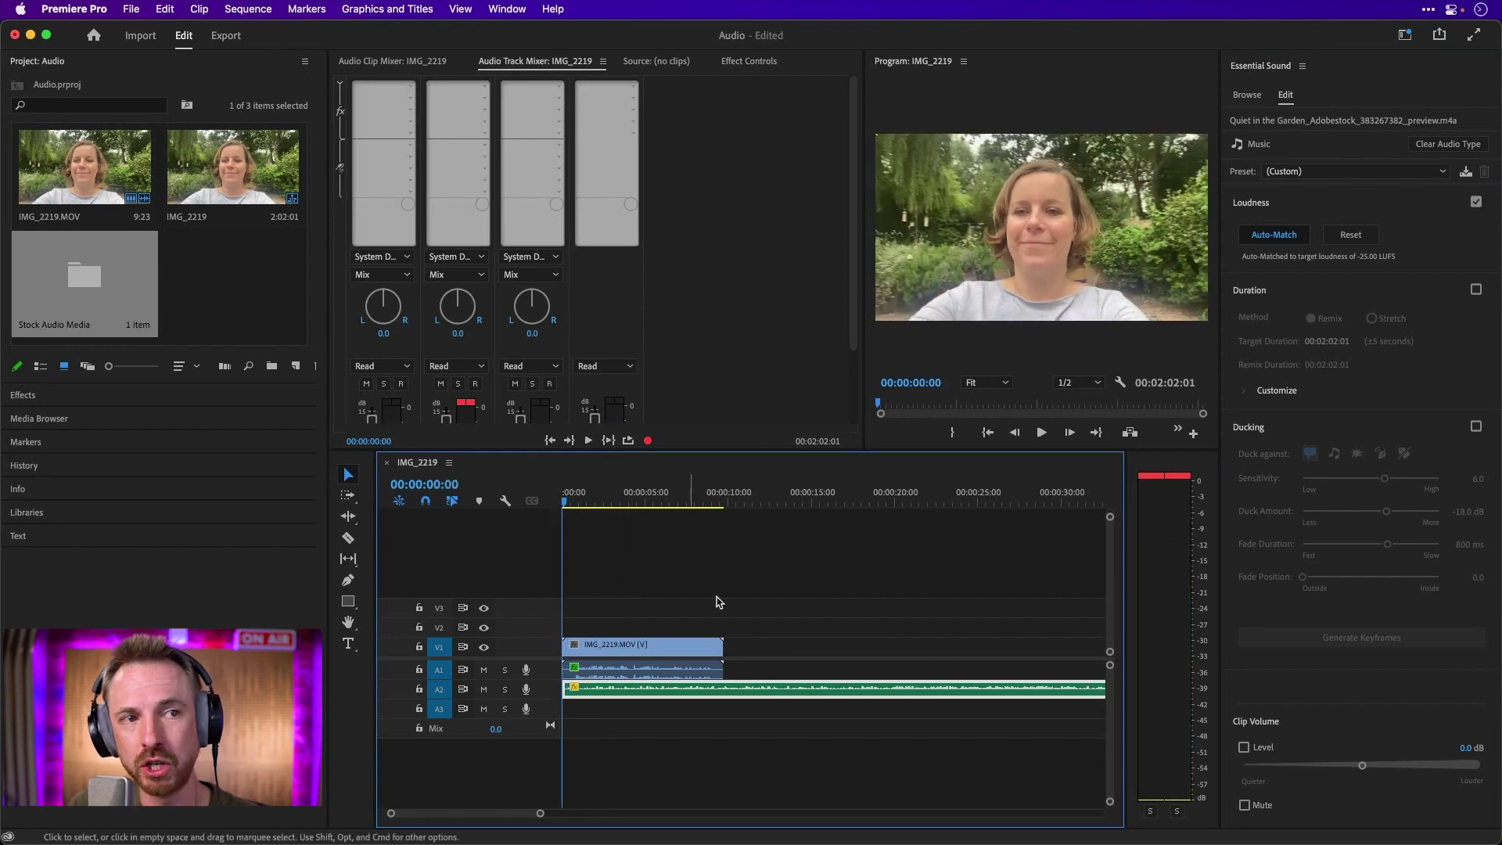
key(space)
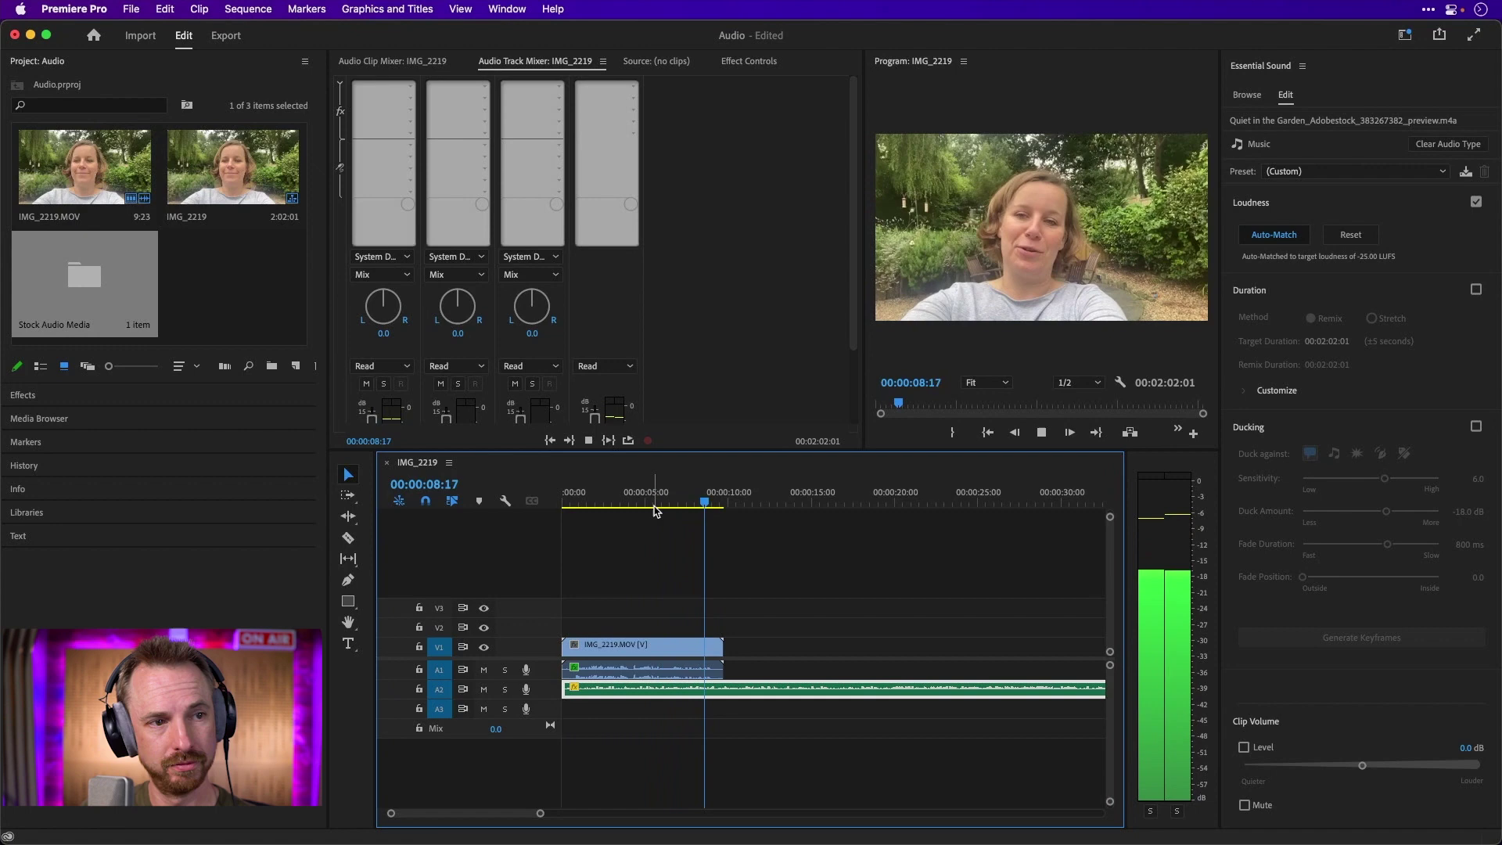
key(space)
drag(618, 498, 561, 512)
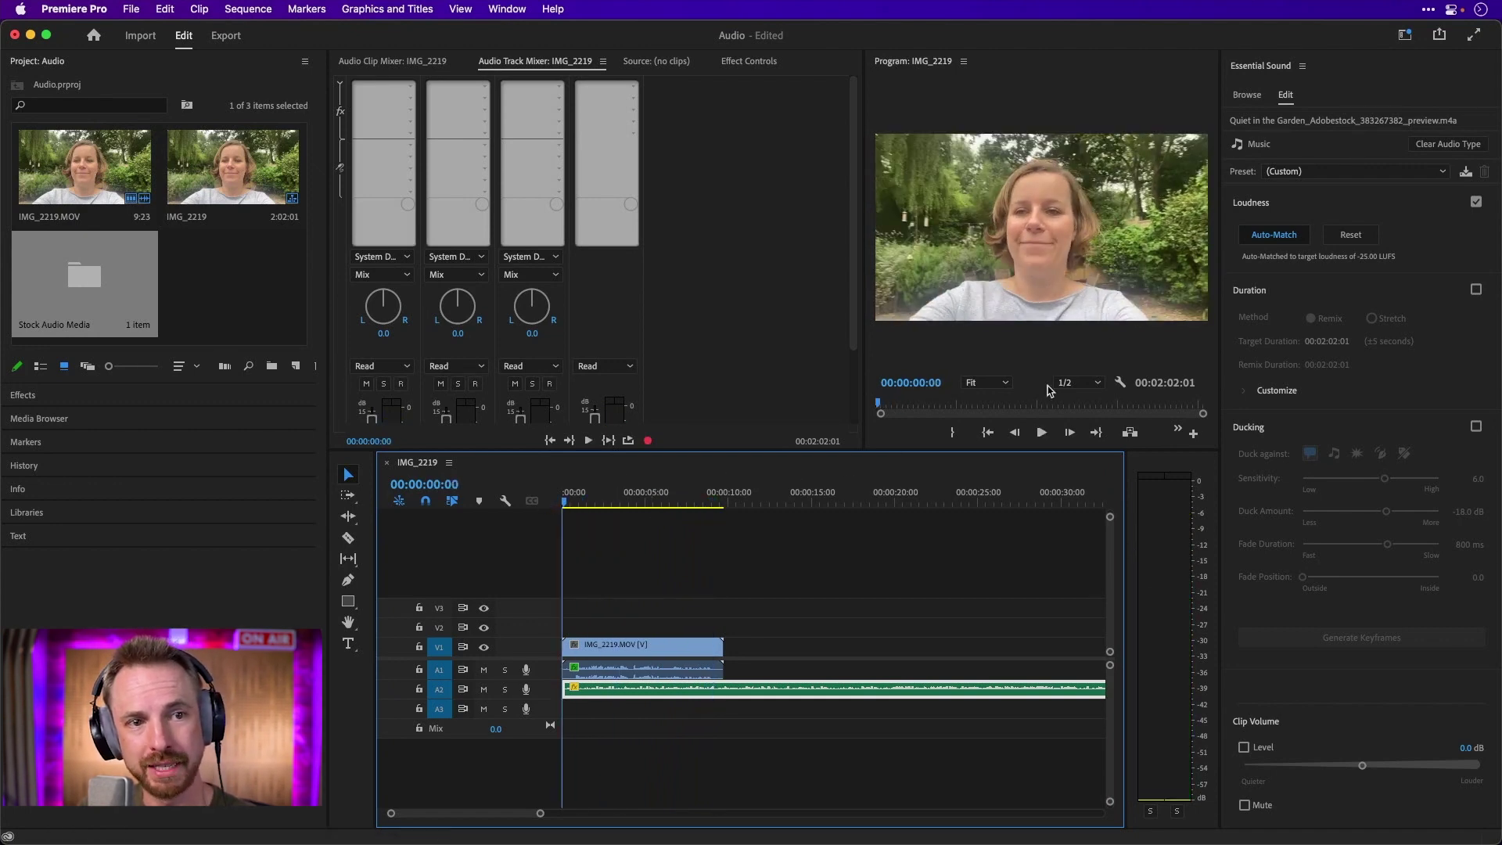
Enable ducking with -8.1 dB duck amount and 77 ms fade, and make track A2 taller.
click(1475, 427)
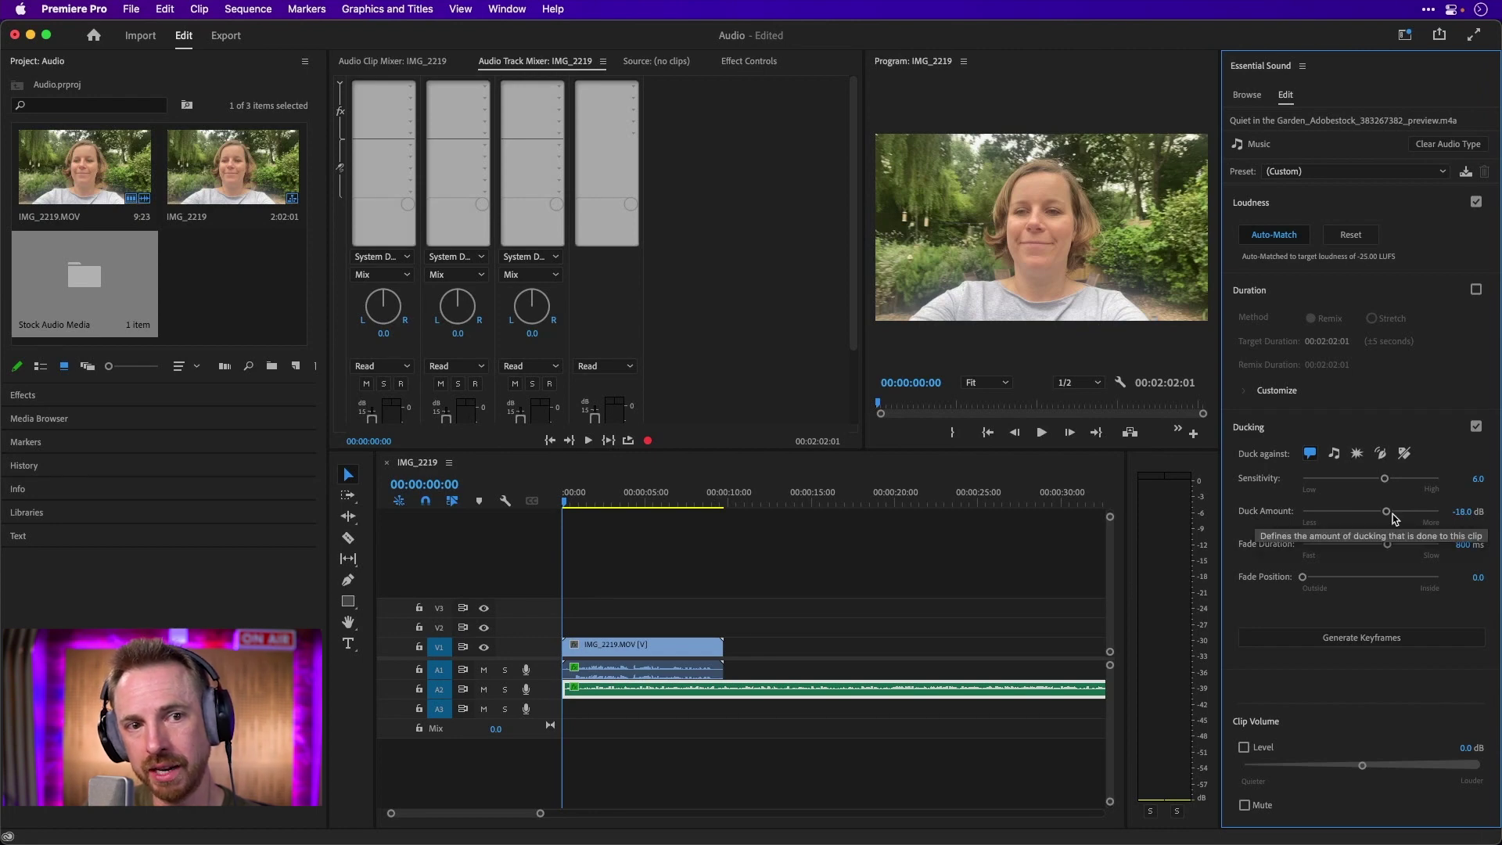
drag(1386, 511, 1356, 519)
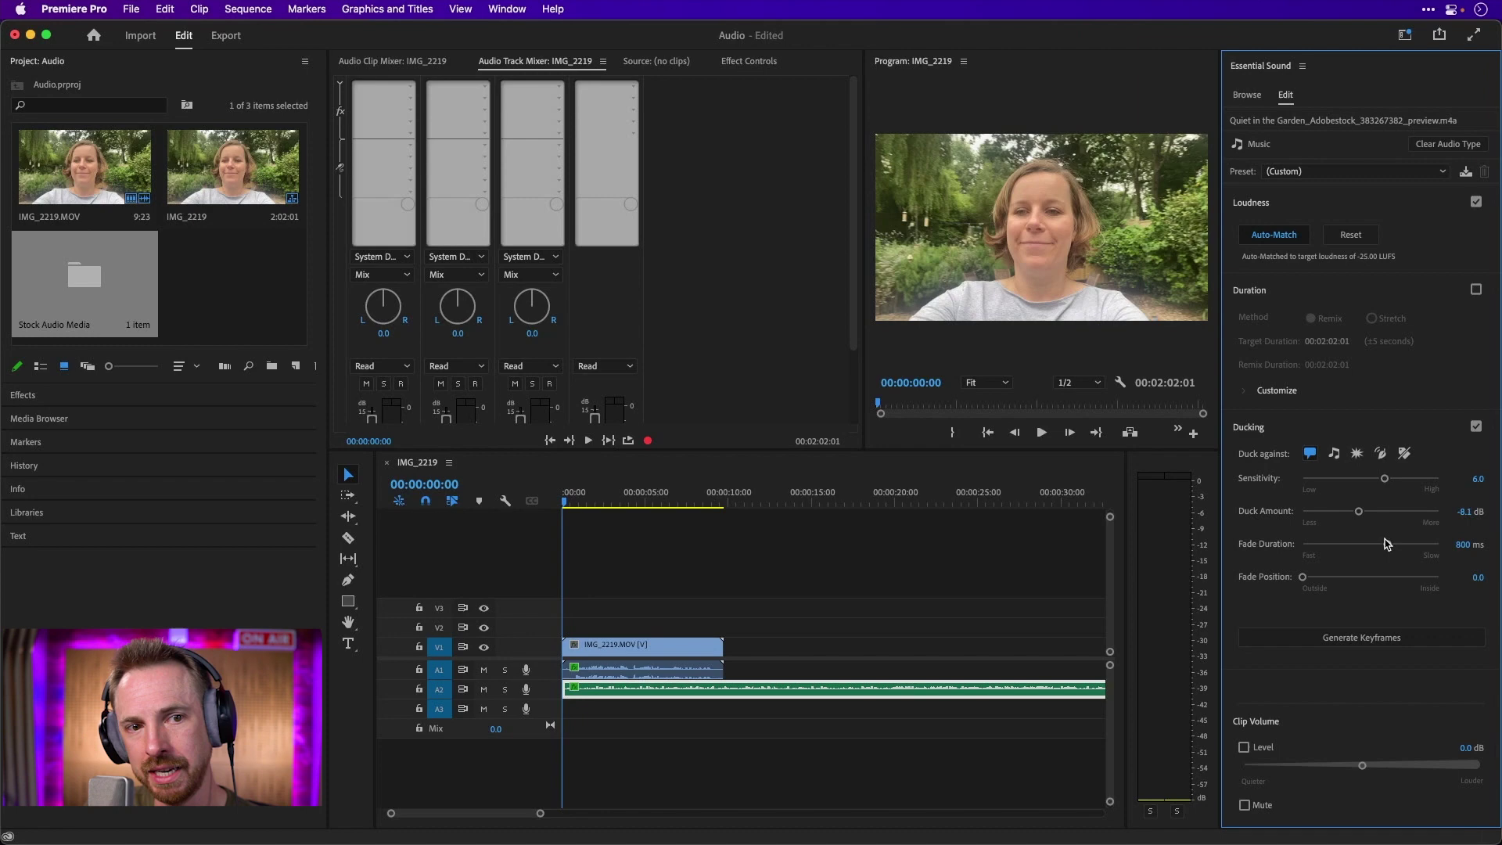
drag(1387, 544, 1390, 545)
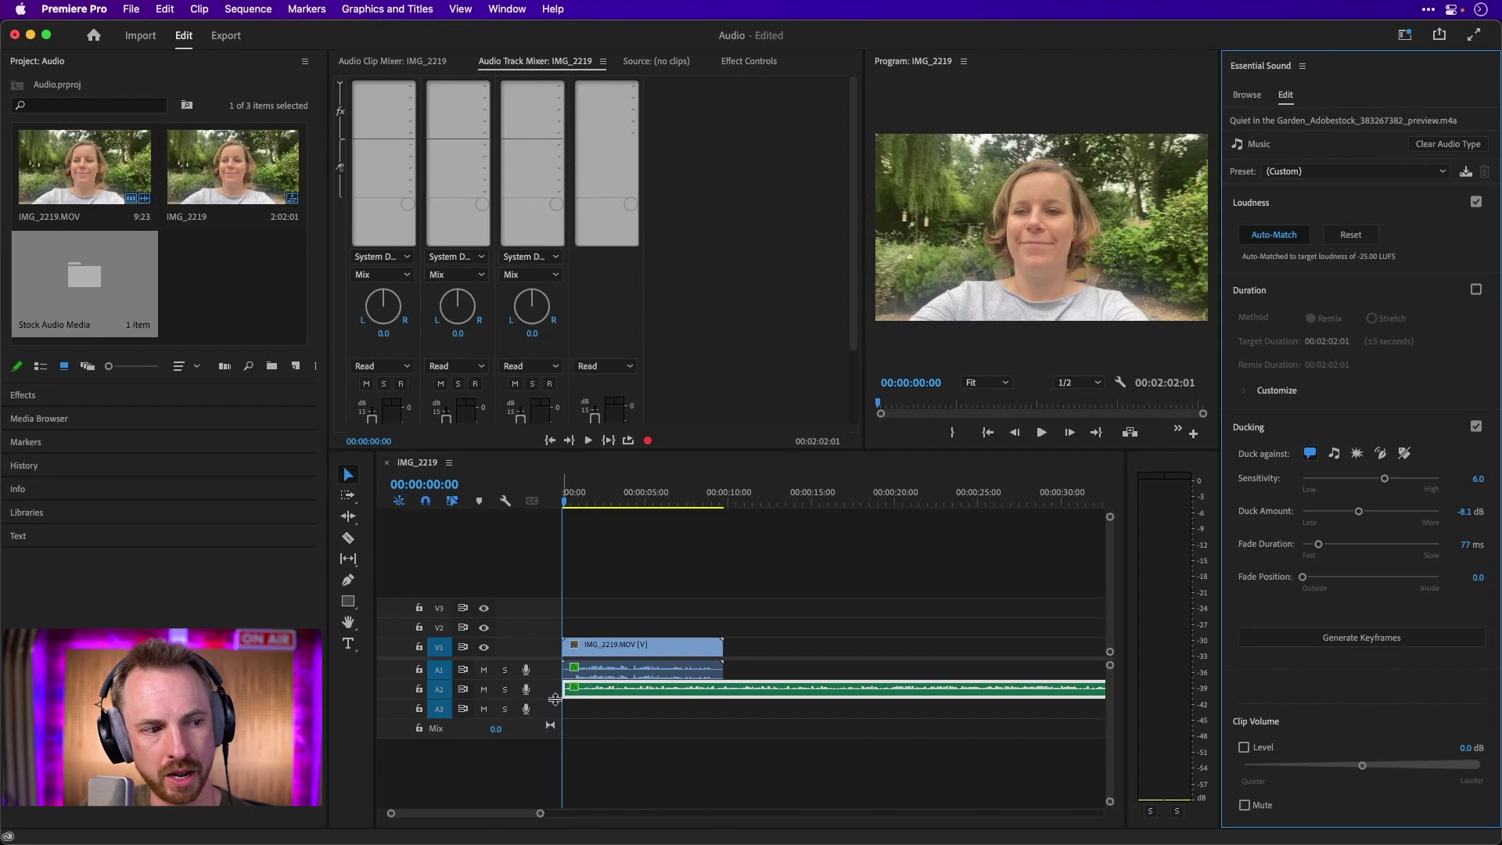
drag(554, 698, 557, 750)
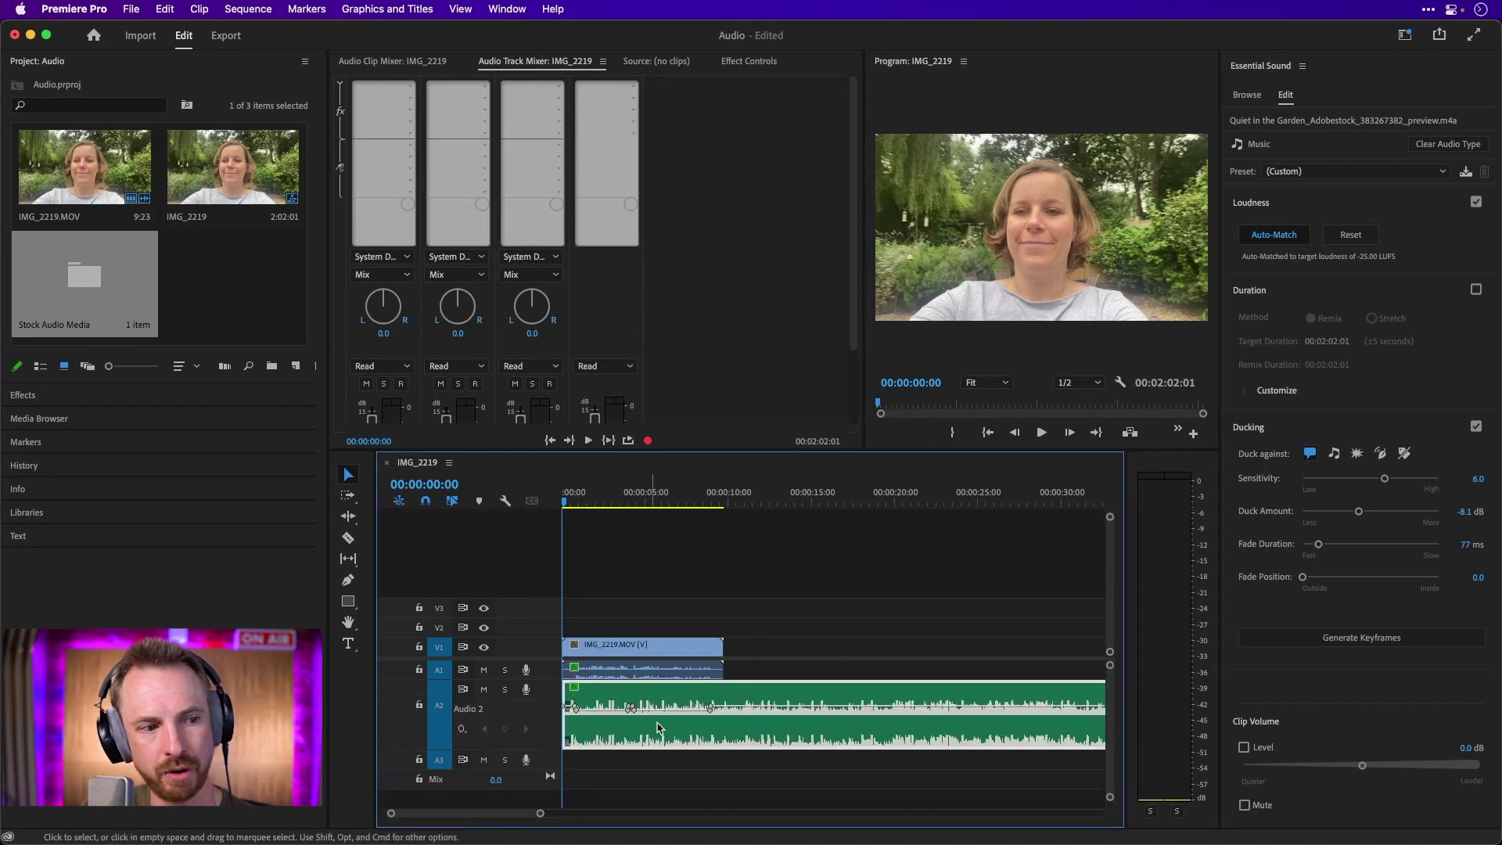
Play back the ducked dialogue-and-music mix.
key(space)
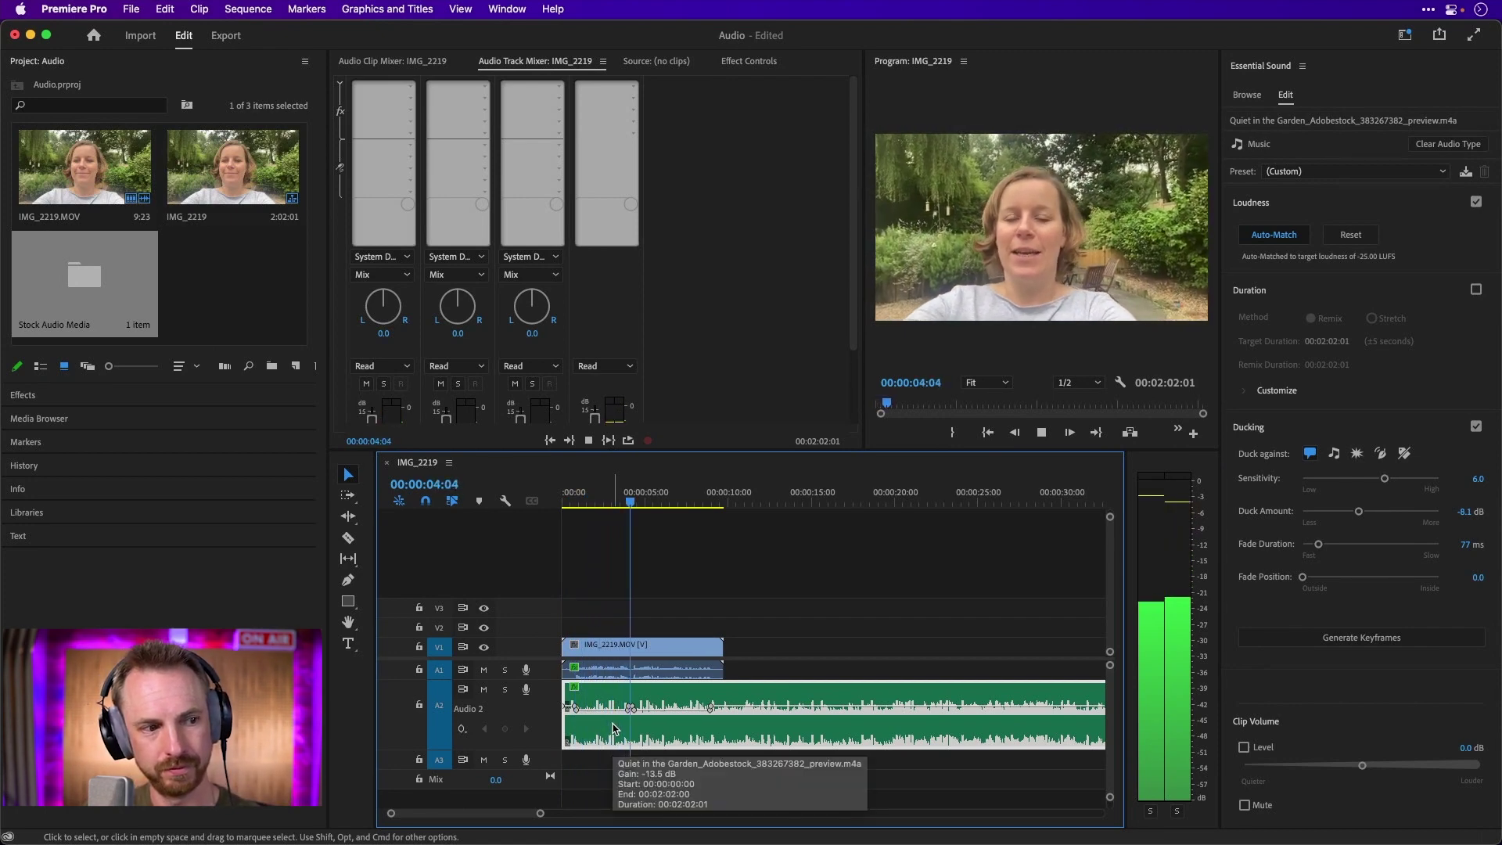
key(space)
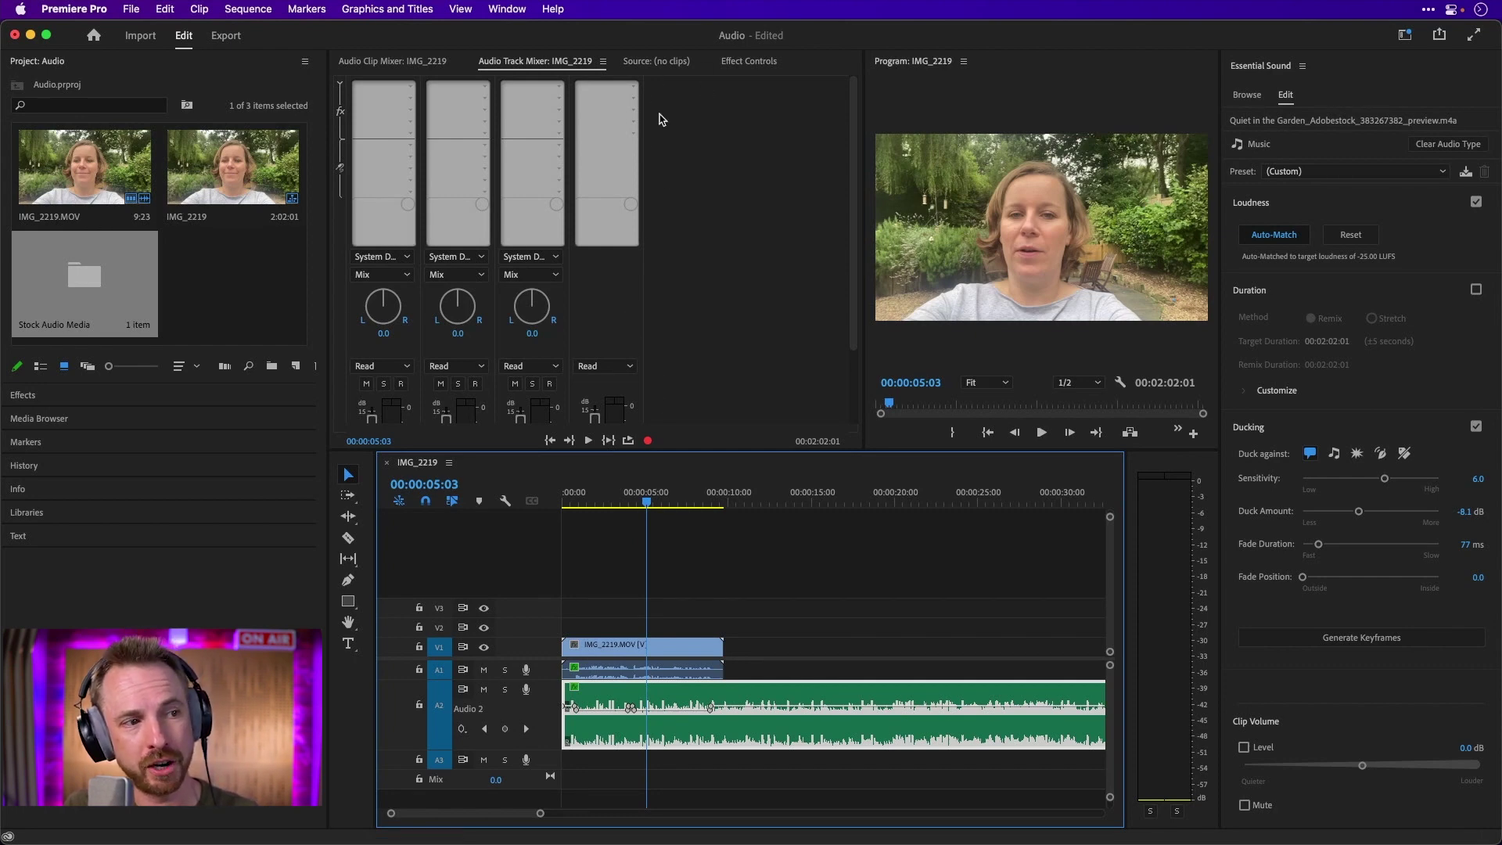
Insert a Loudness Meter from Special into the Mix track's effect slot.
click(341, 87)
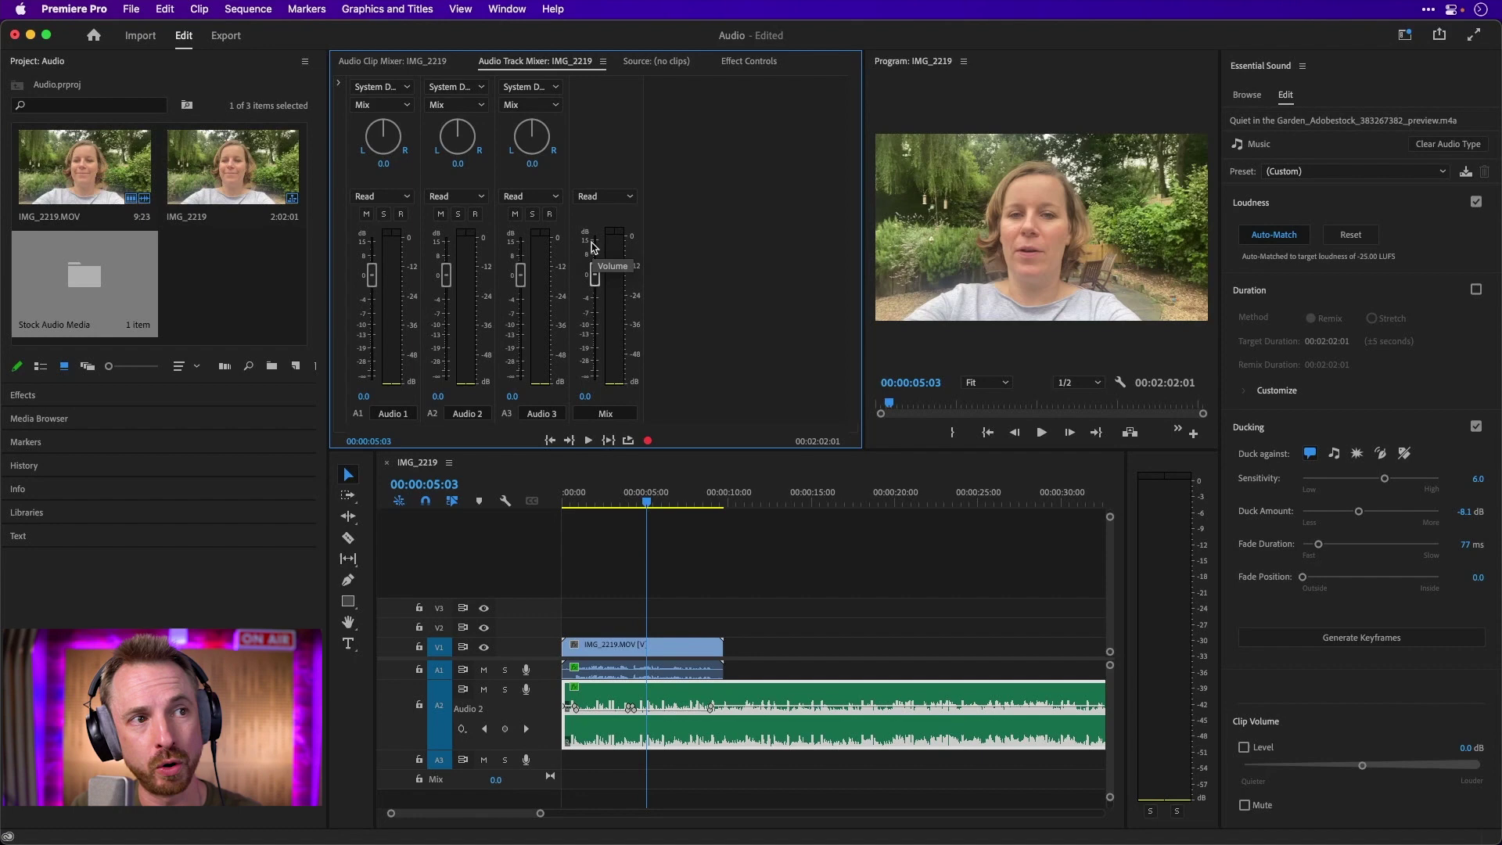
click(339, 83)
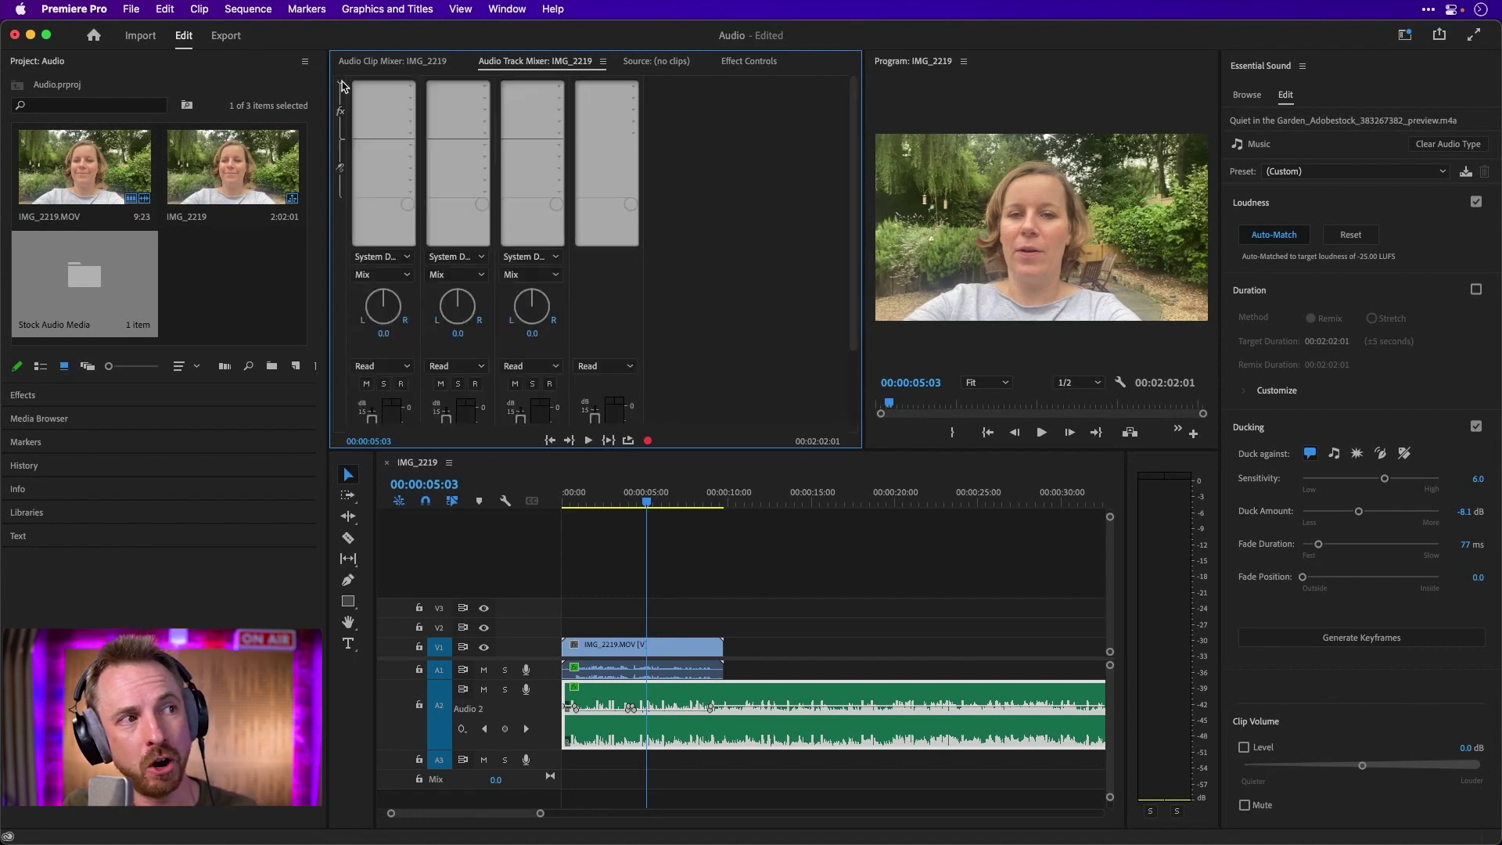
click(634, 86)
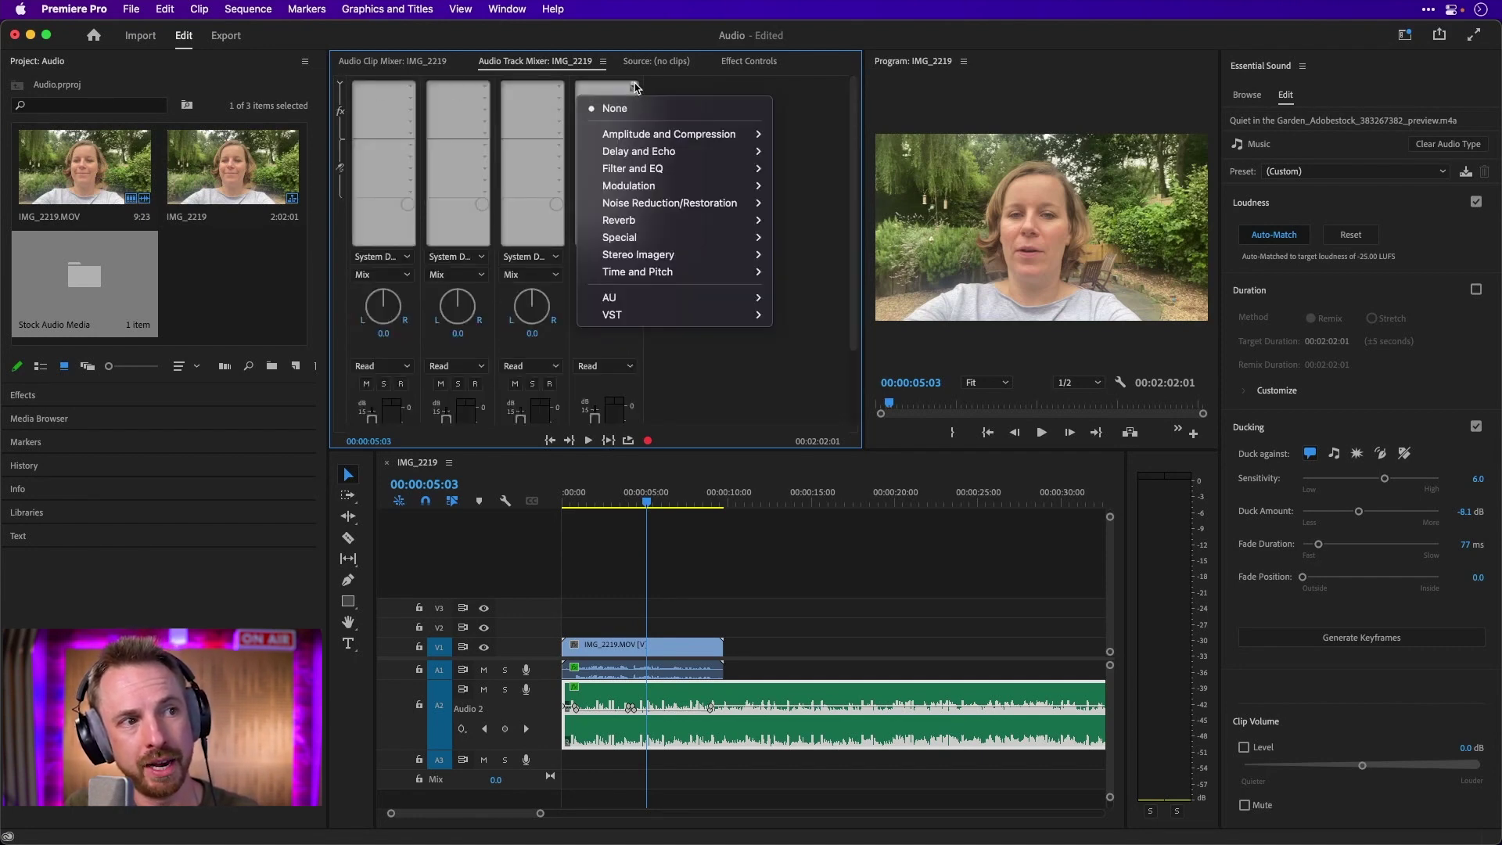
mouse_move(726, 245)
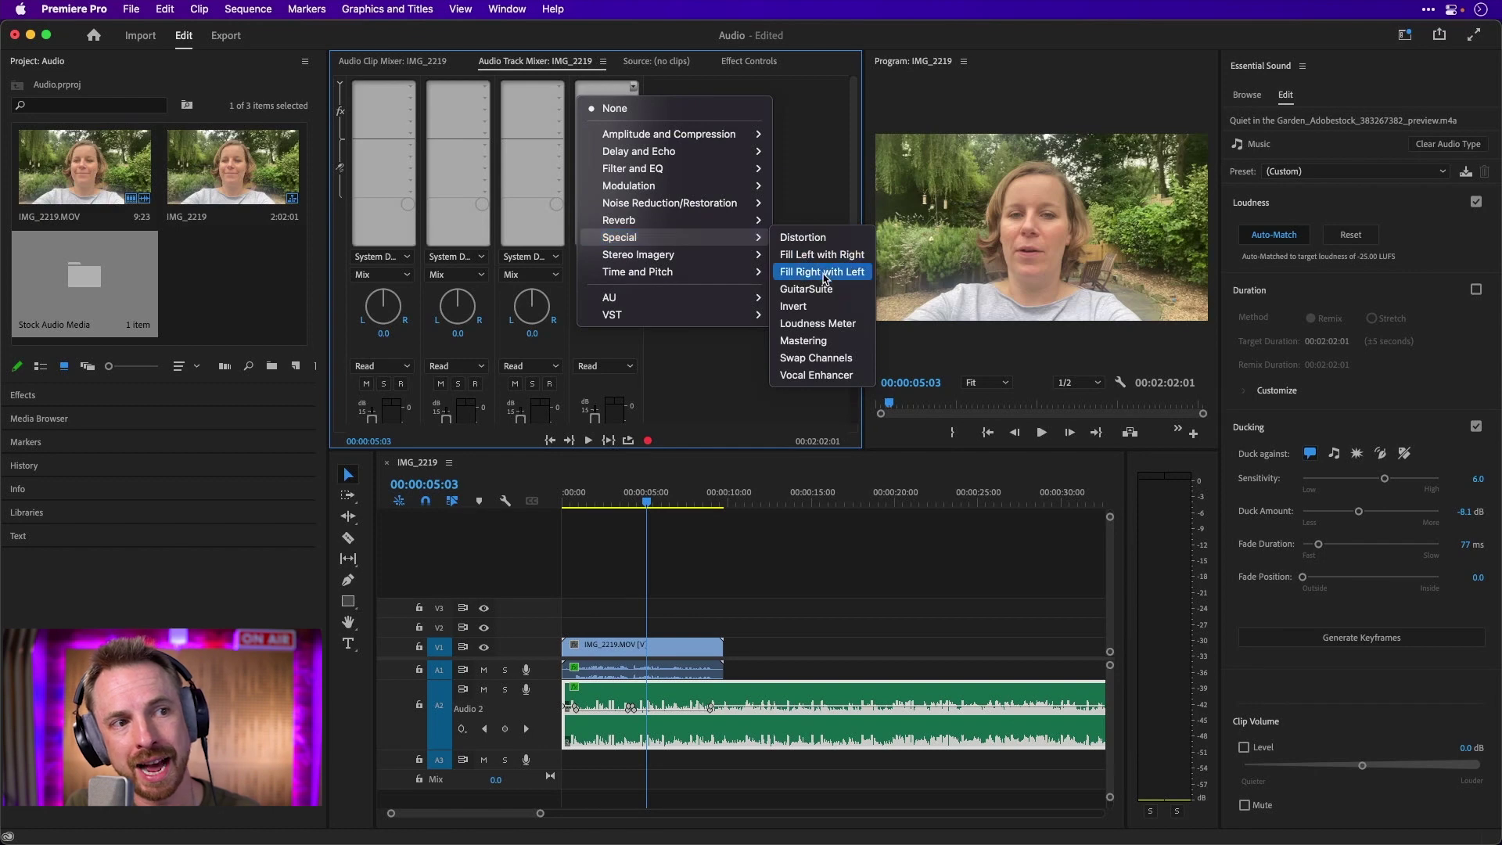
click(821, 323)
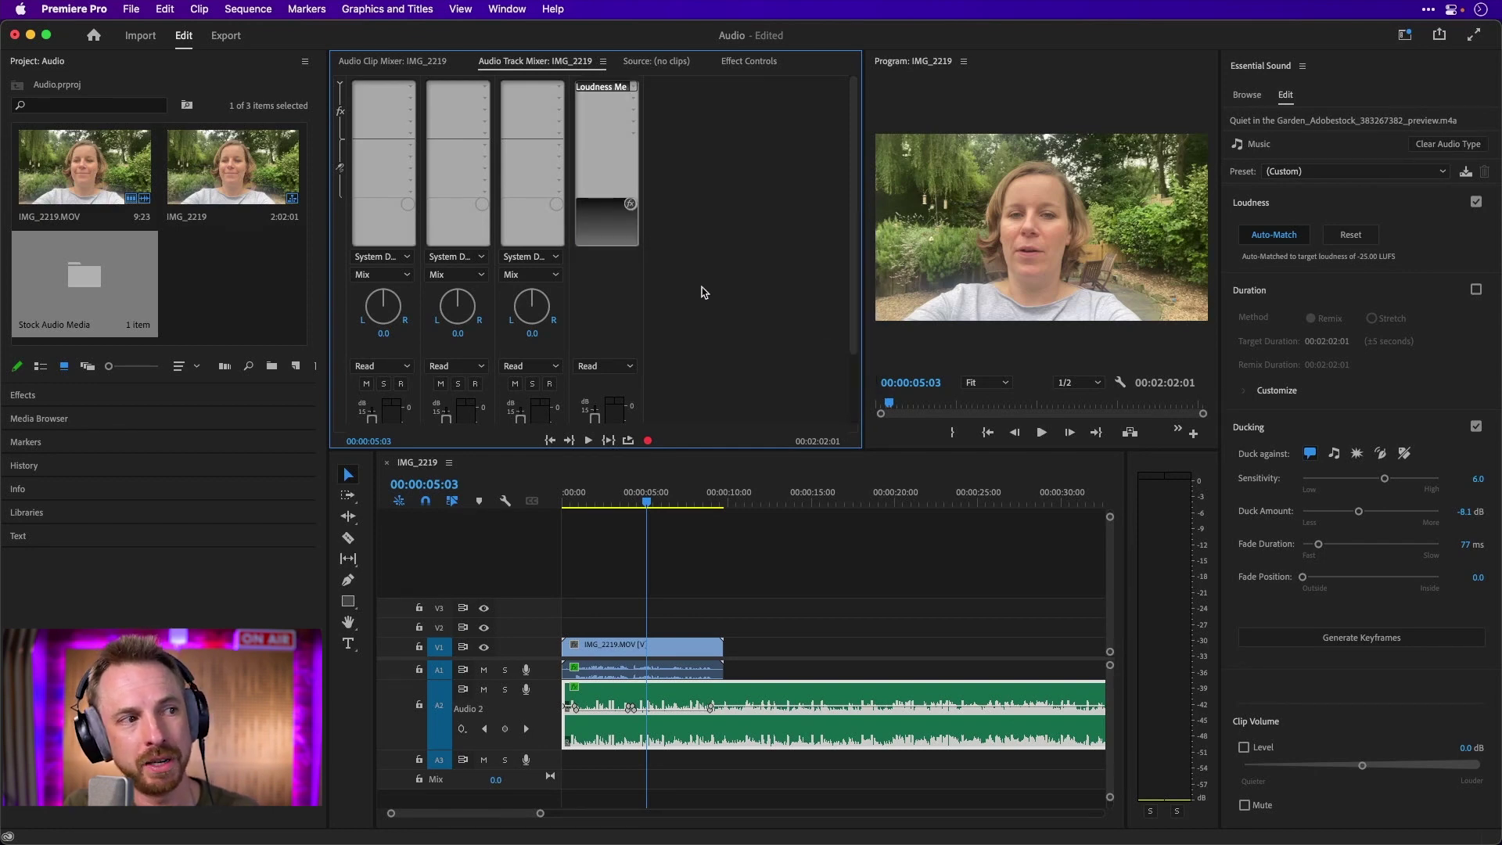
Apply the YouTube preset in the Loudness Meter editor and review its target settings.
double_click(603, 88)
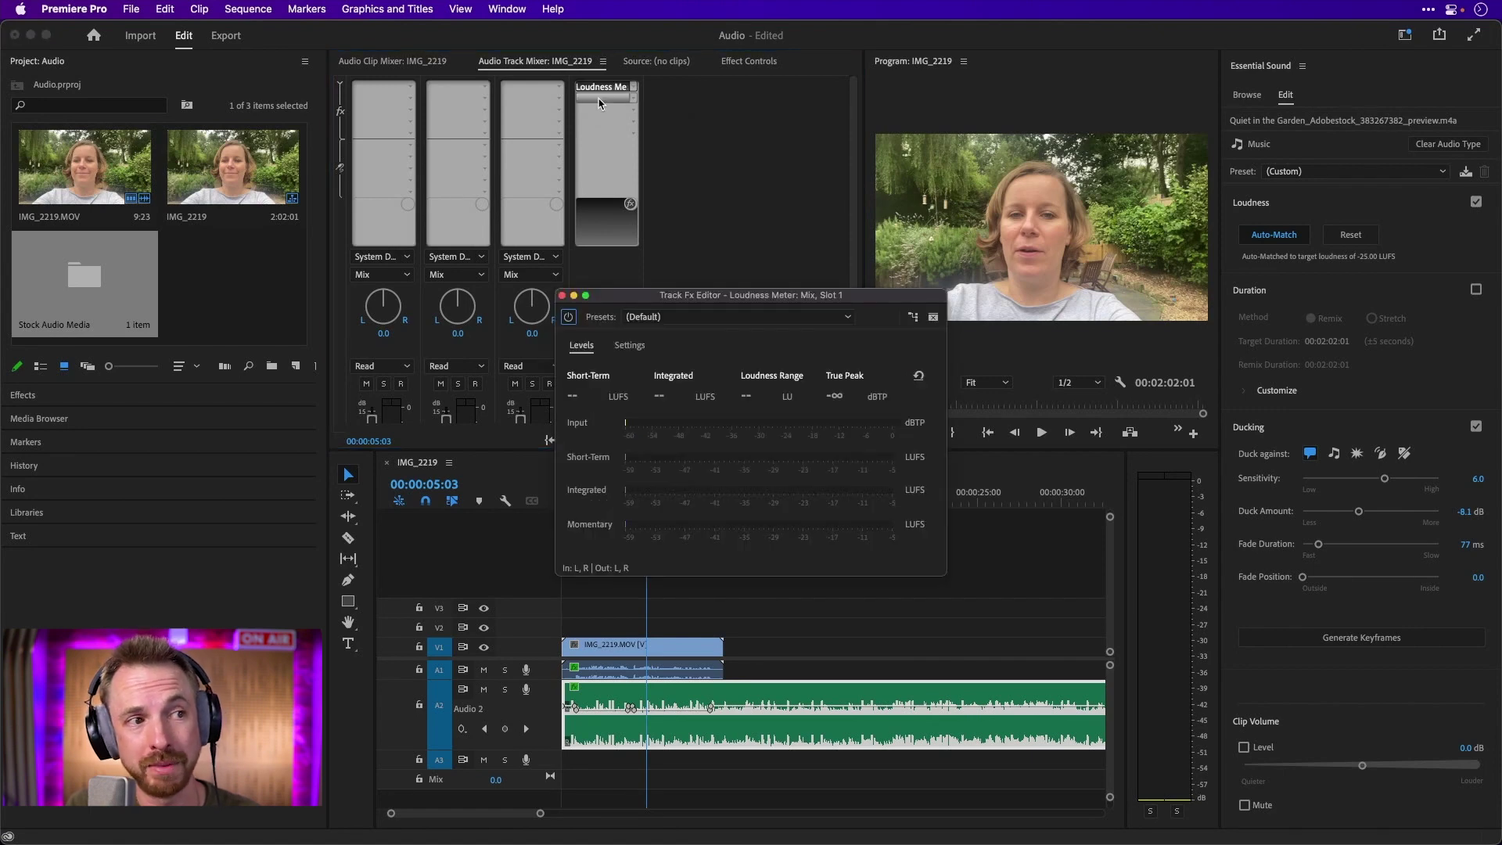
drag(702, 297, 625, 291)
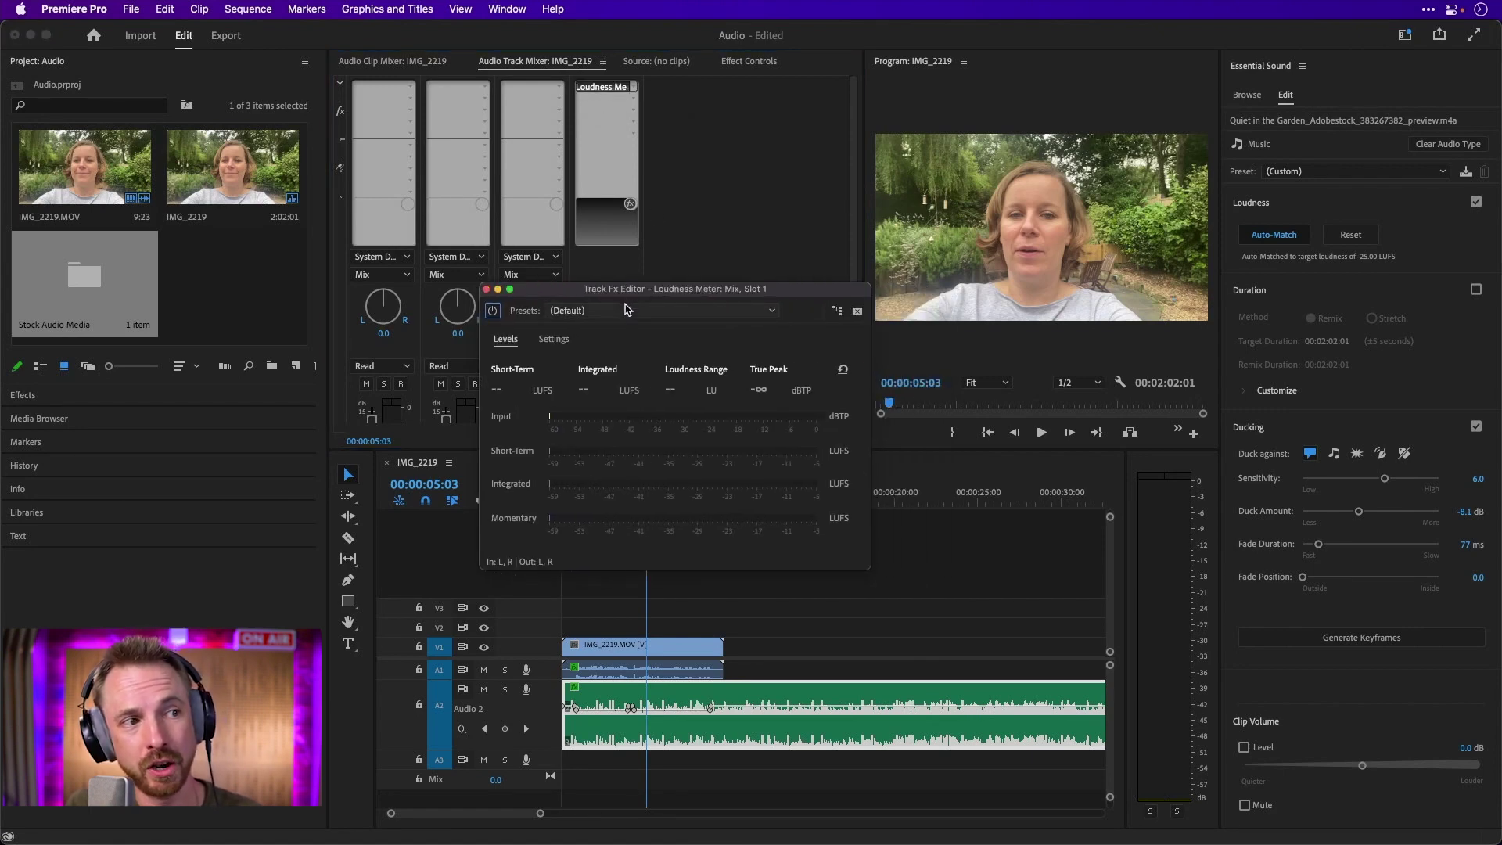
click(626, 310)
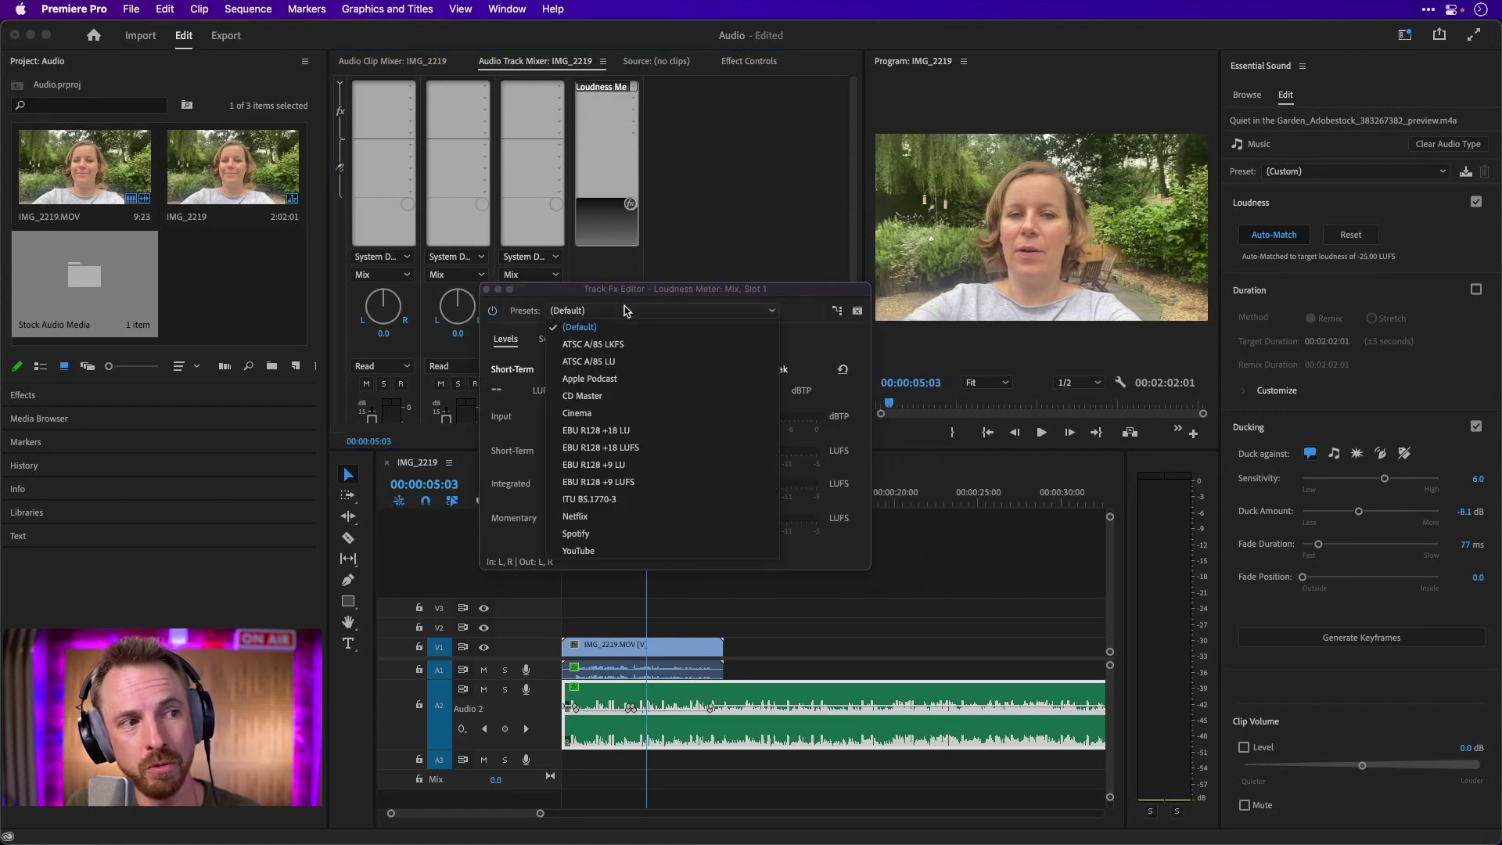
click(624, 551)
click(570, 343)
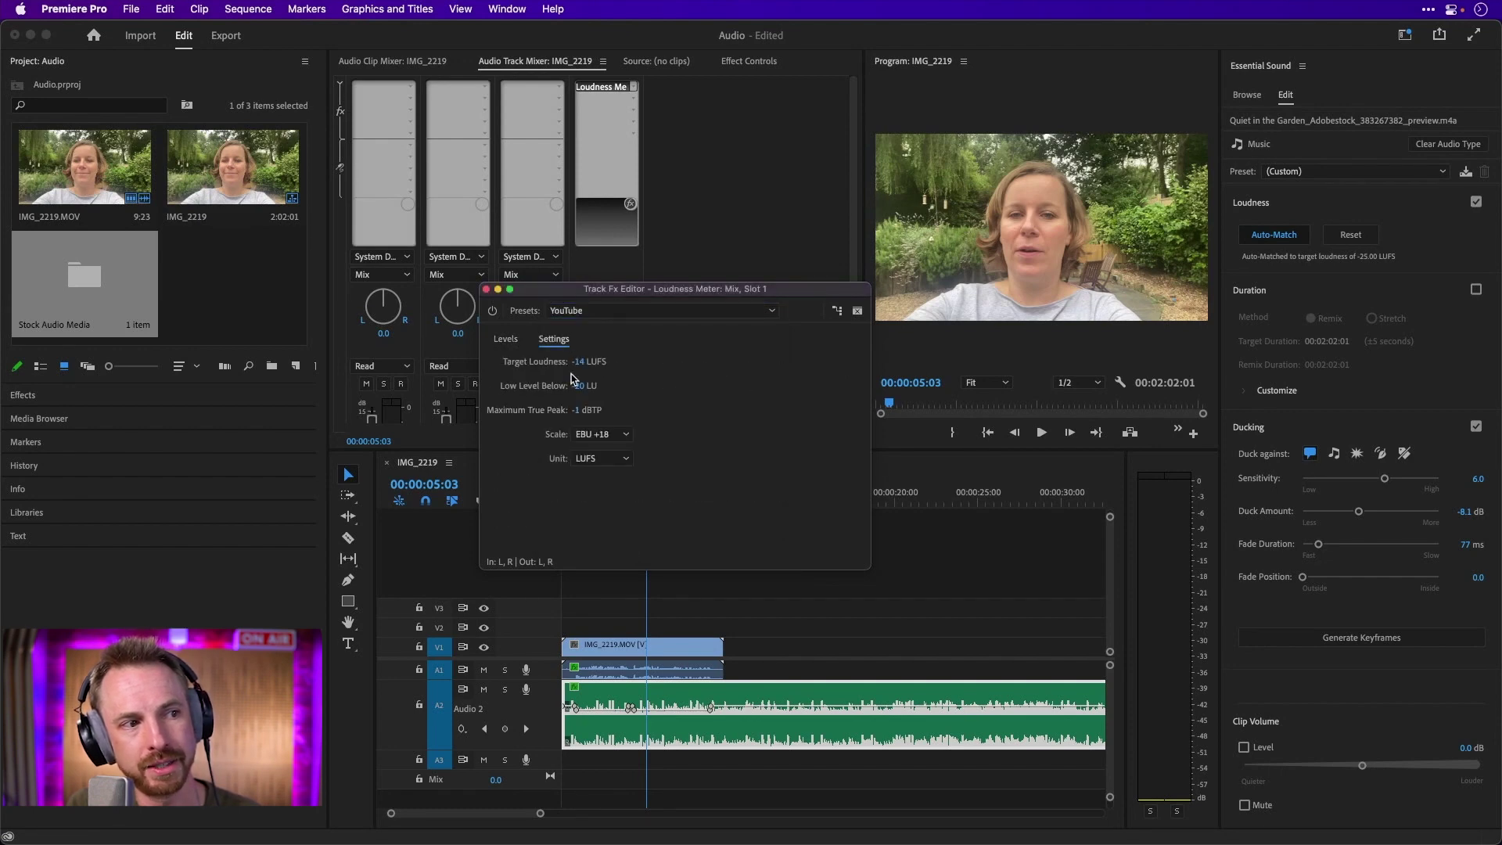
click(523, 344)
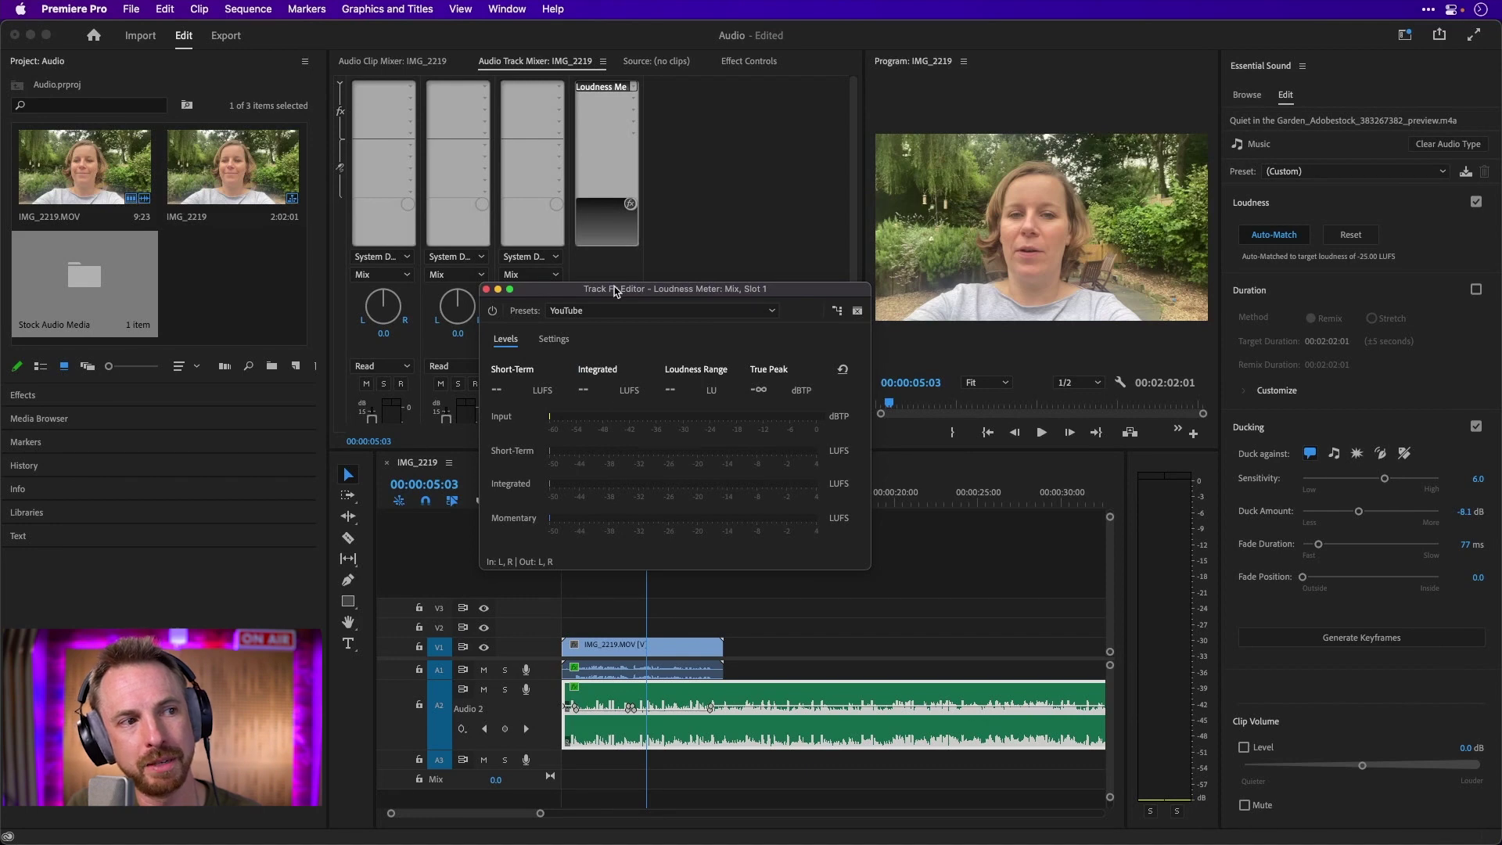
drag(615, 291, 283, 309)
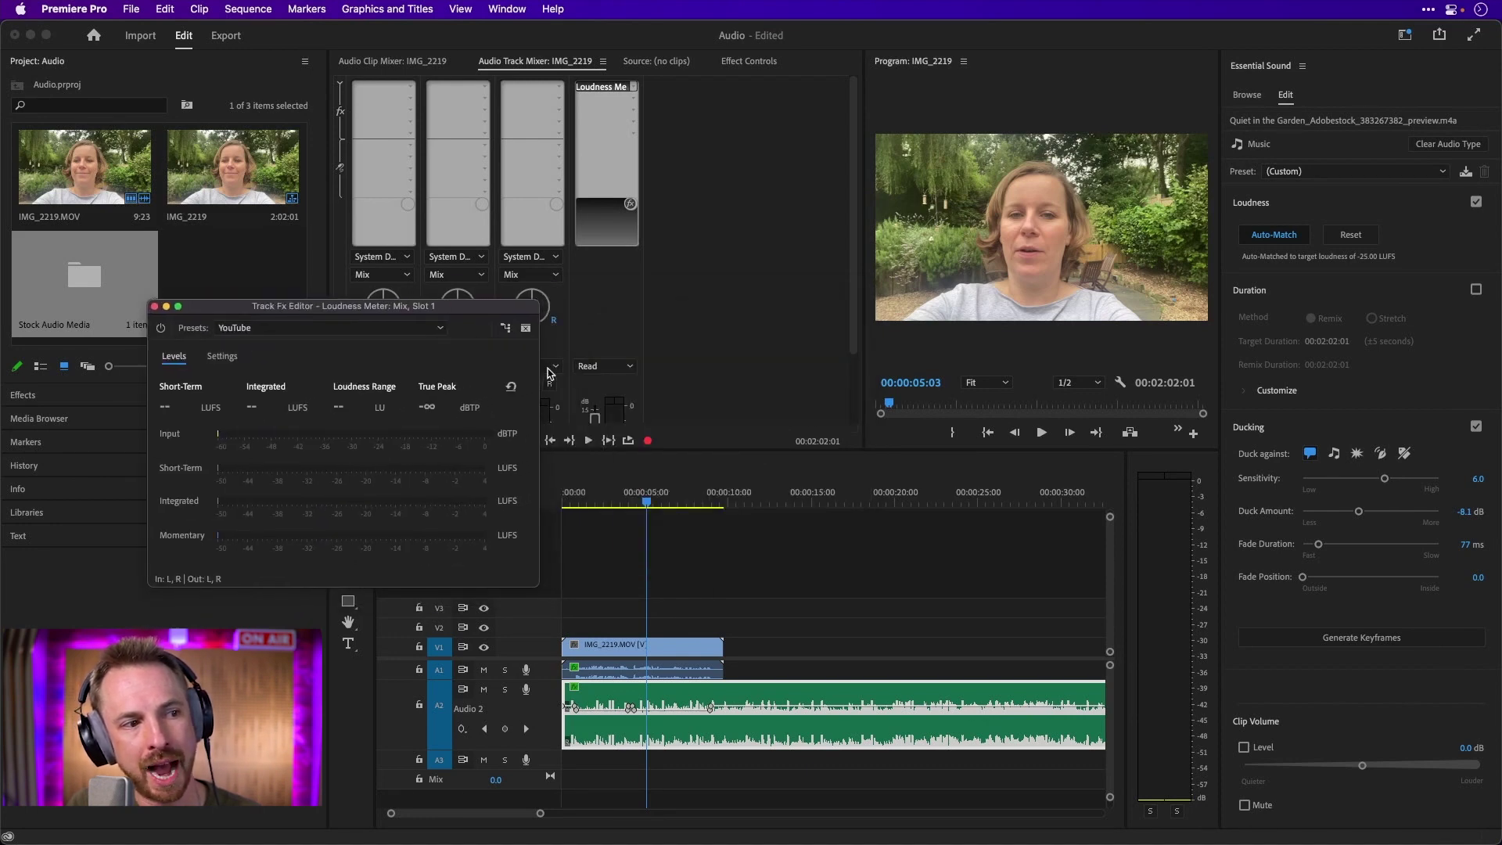
Play the sequence from the start to measure the mix at -16.2 LUFS integrated.
click(579, 501)
key(space)
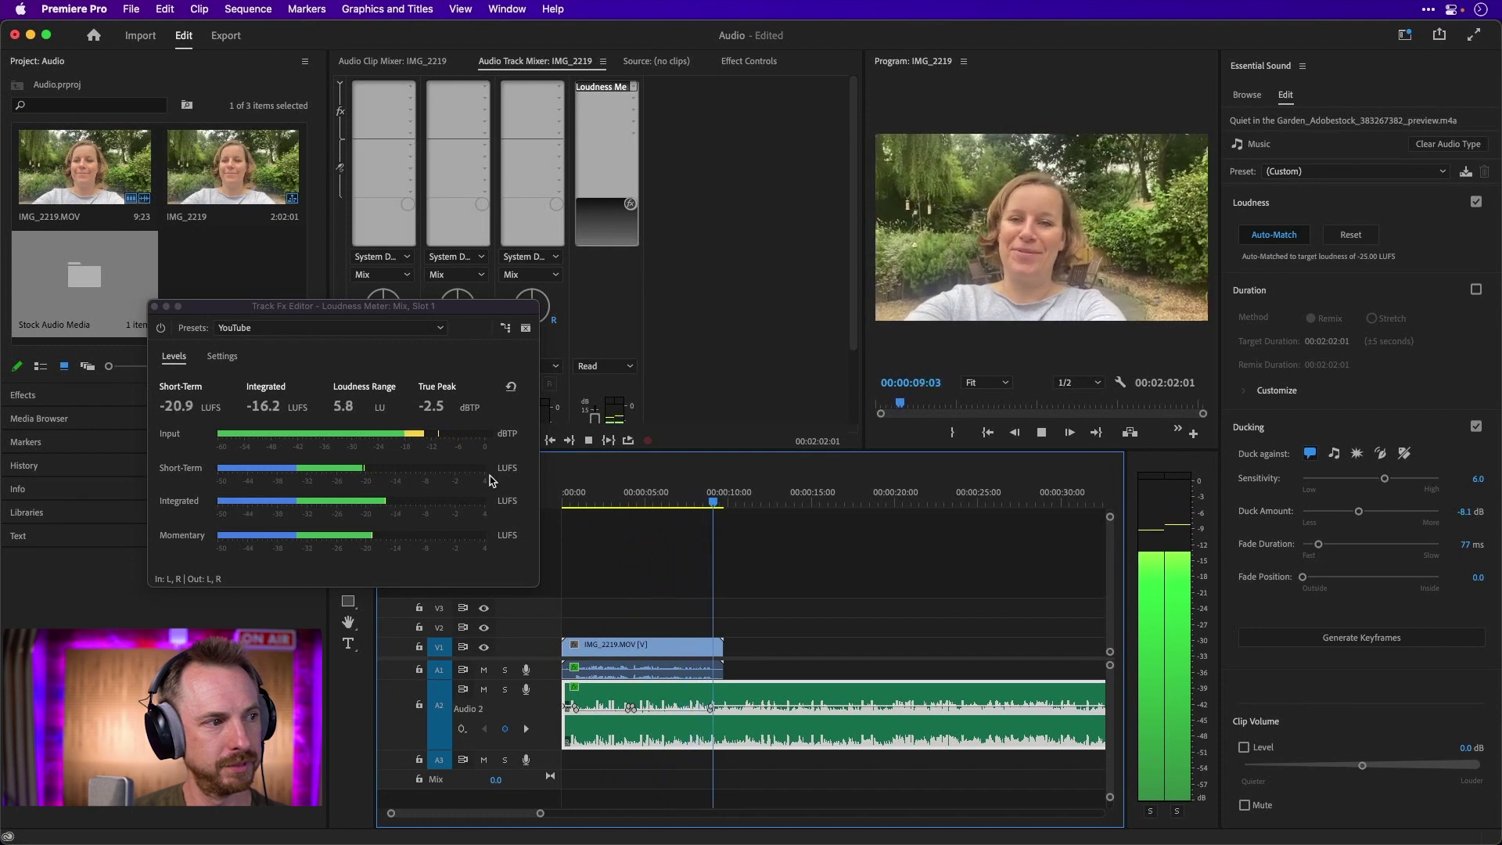
key(space)
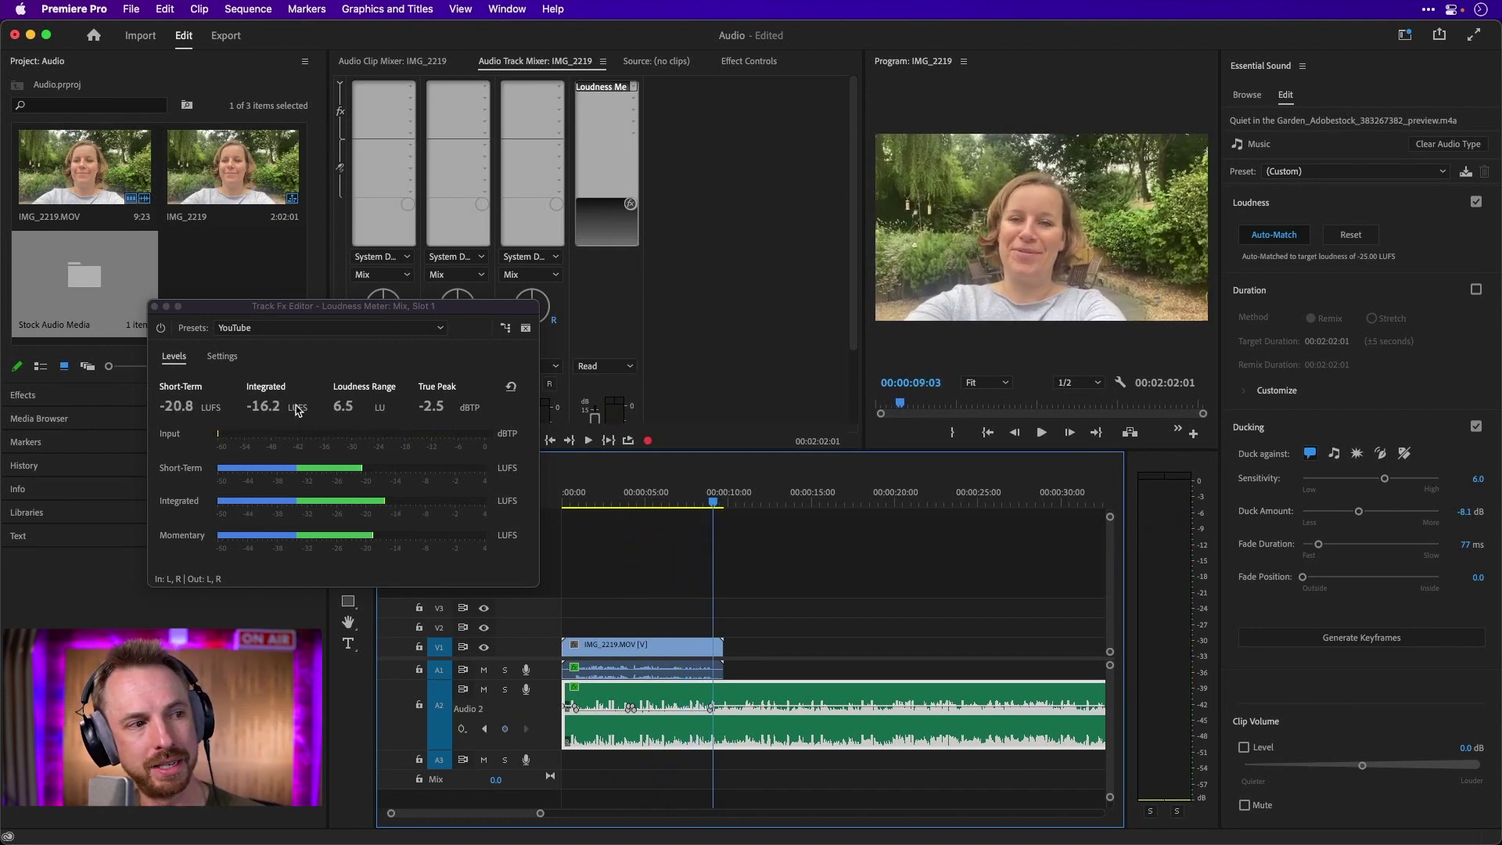
Reset the loudness measurements and close the Loudness Meter window.
click(513, 387)
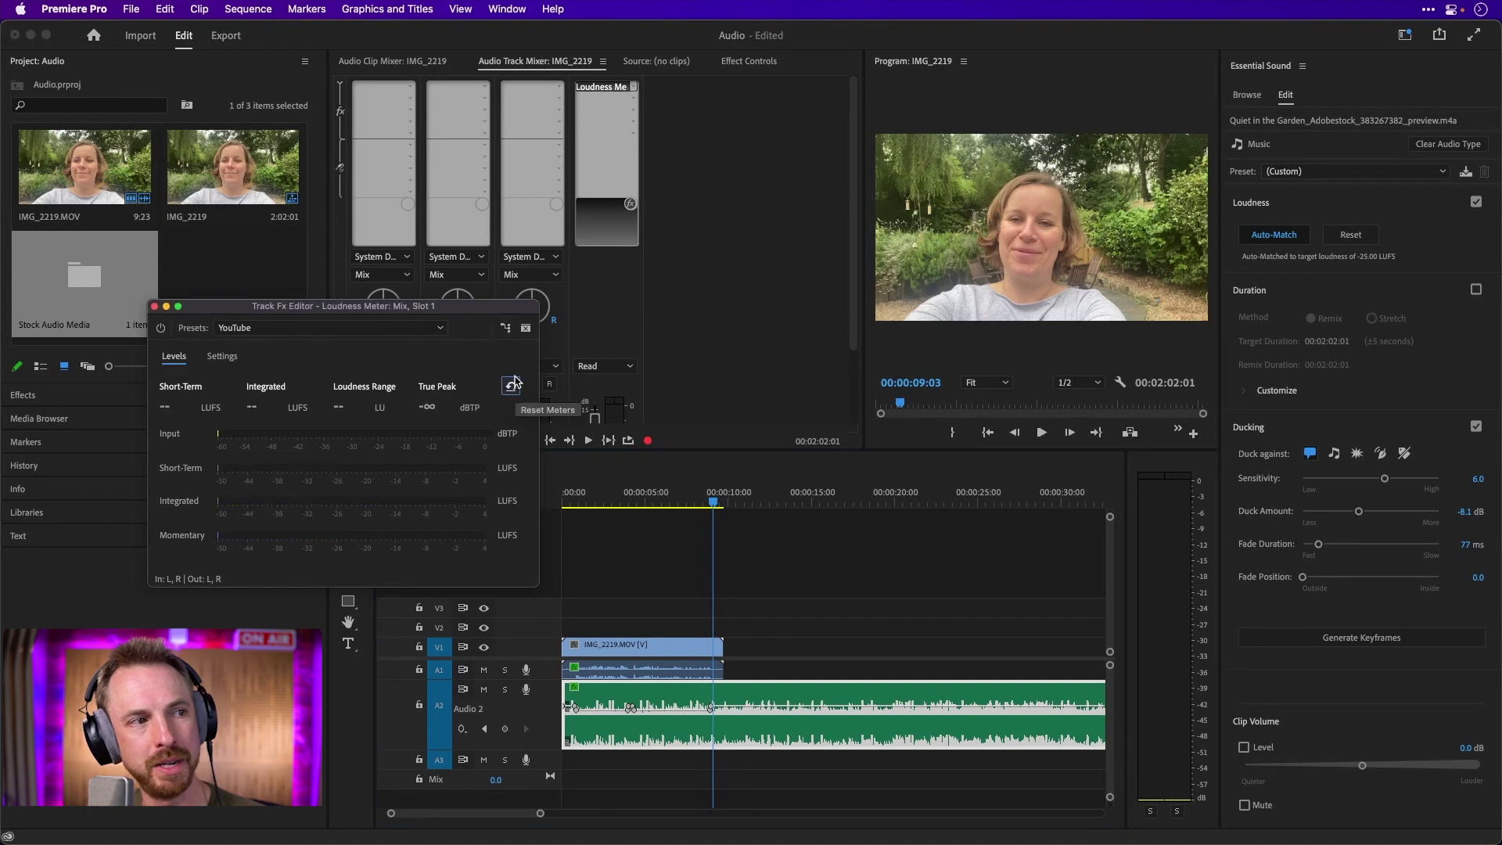
click(599, 87)
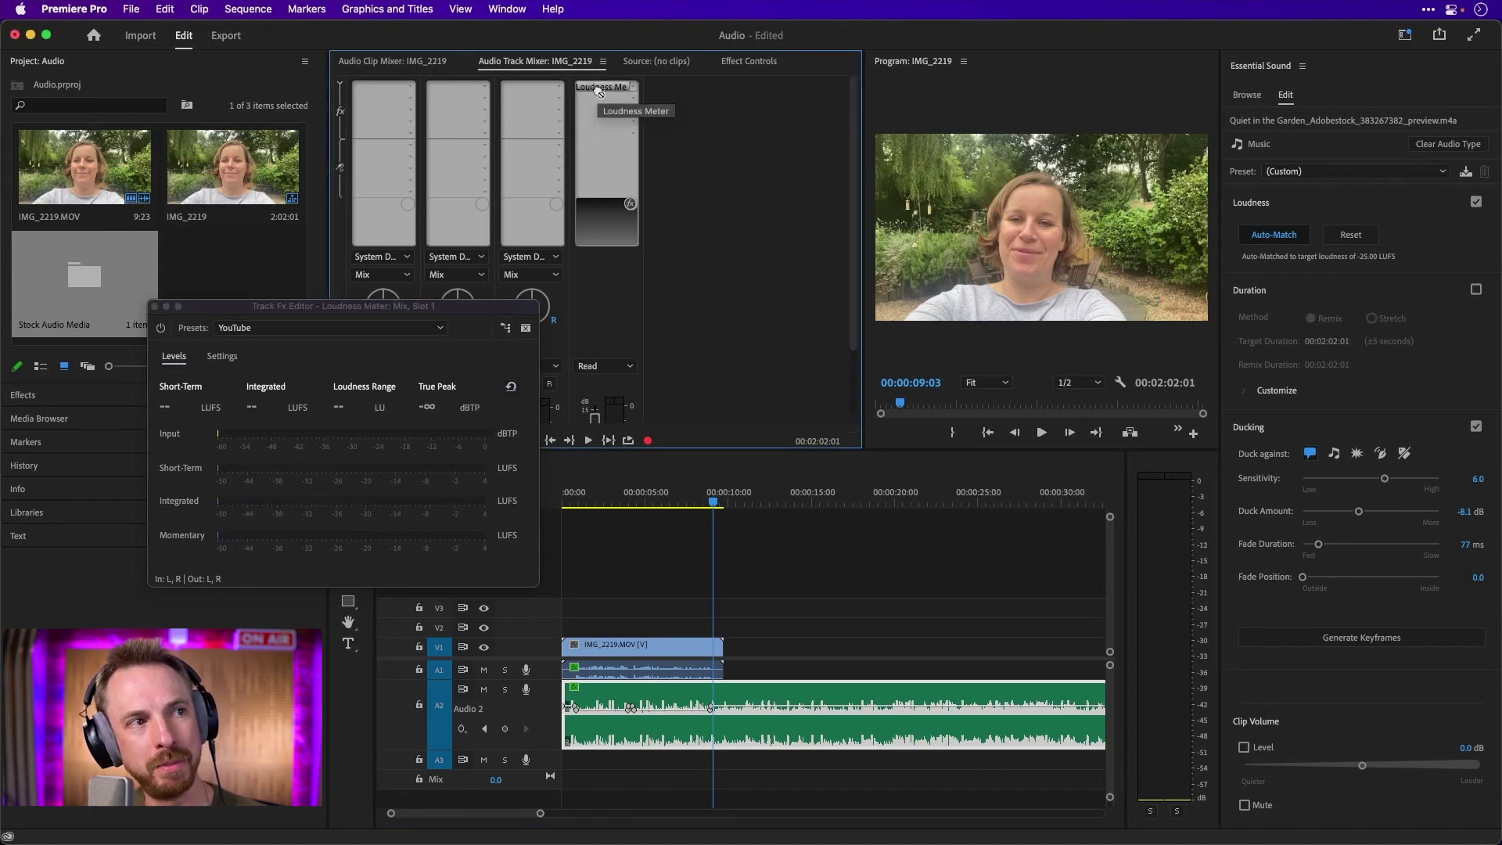
key(Escape)
Insert Amplify ahead of the Loudness Meter on the Mix track with 2 dB gain.
click(635, 88)
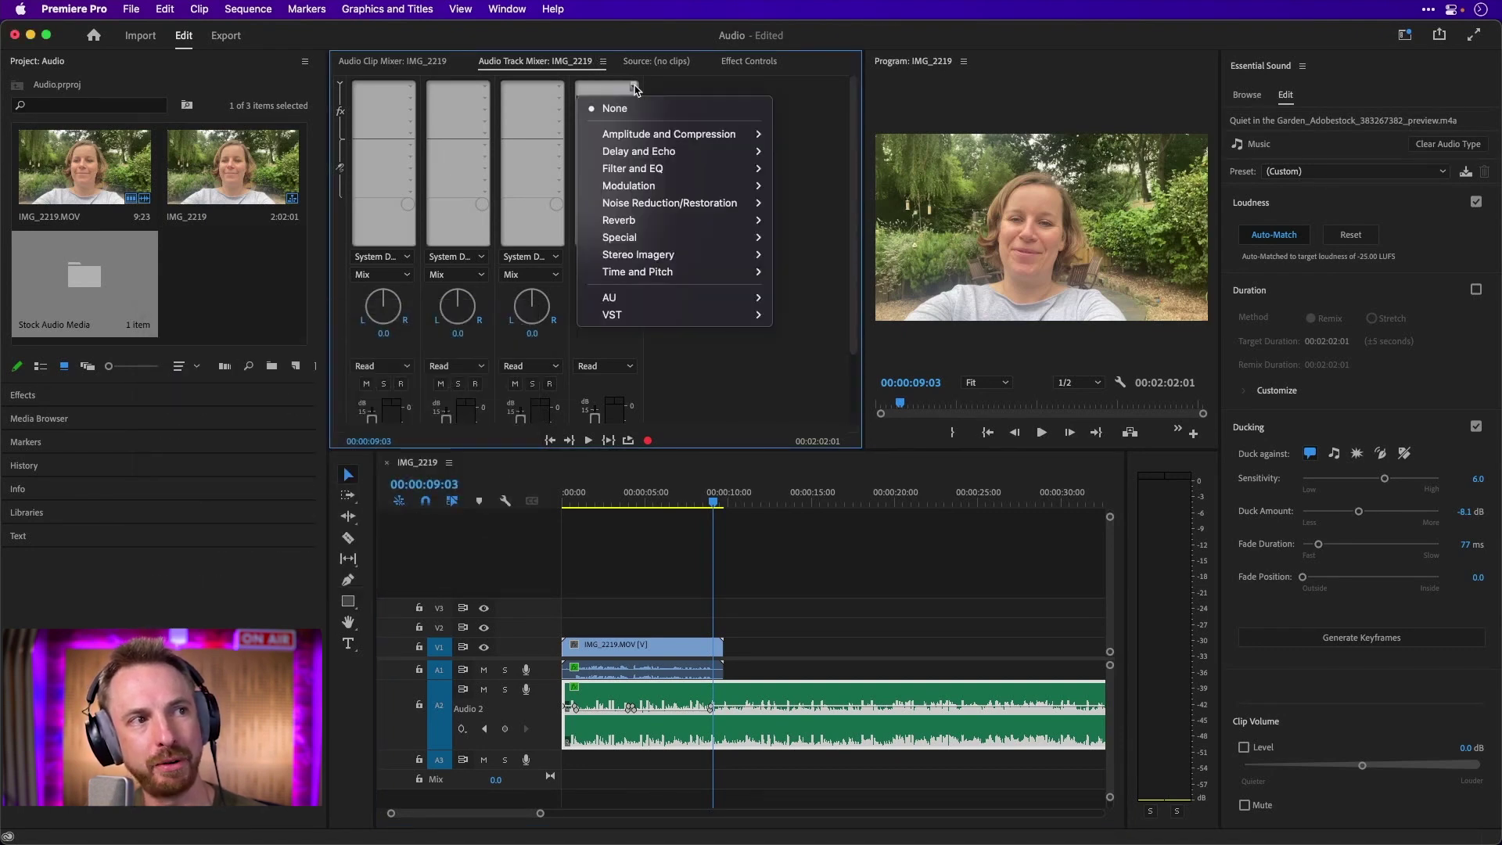
mouse_move(684, 141)
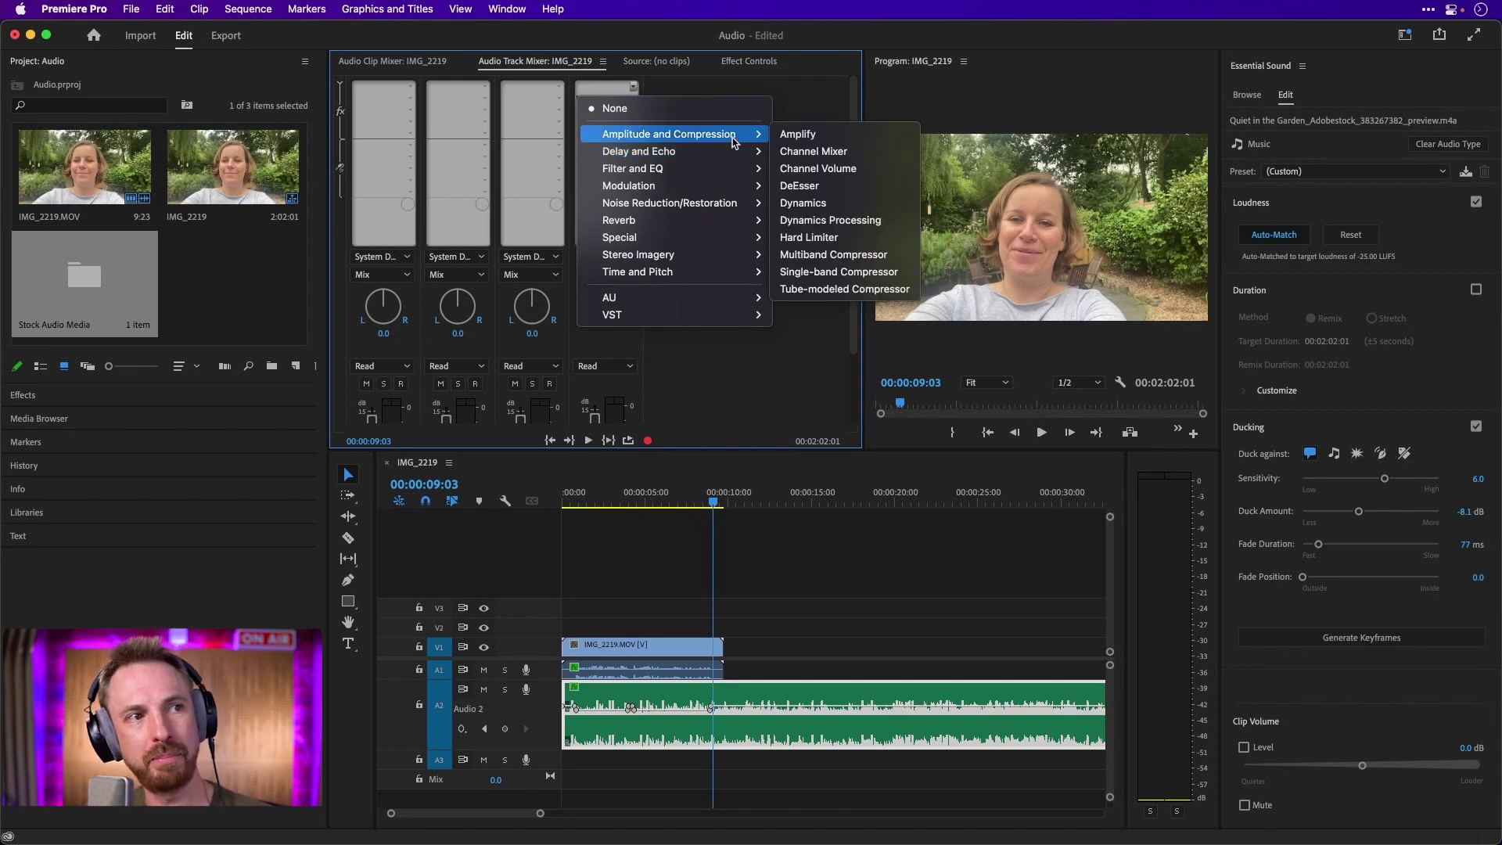
click(798, 134)
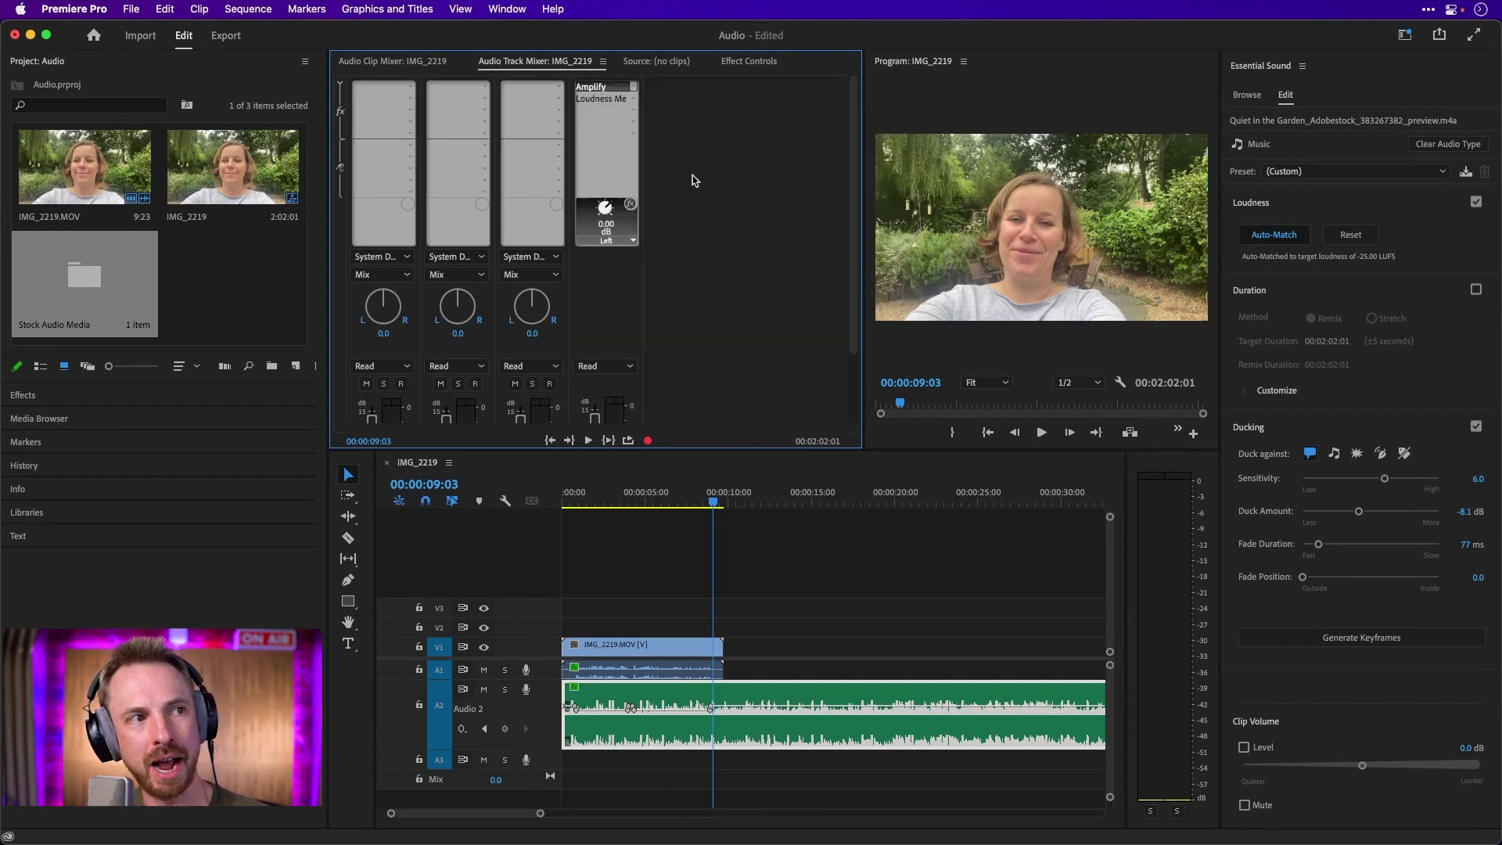
double_click(614, 88)
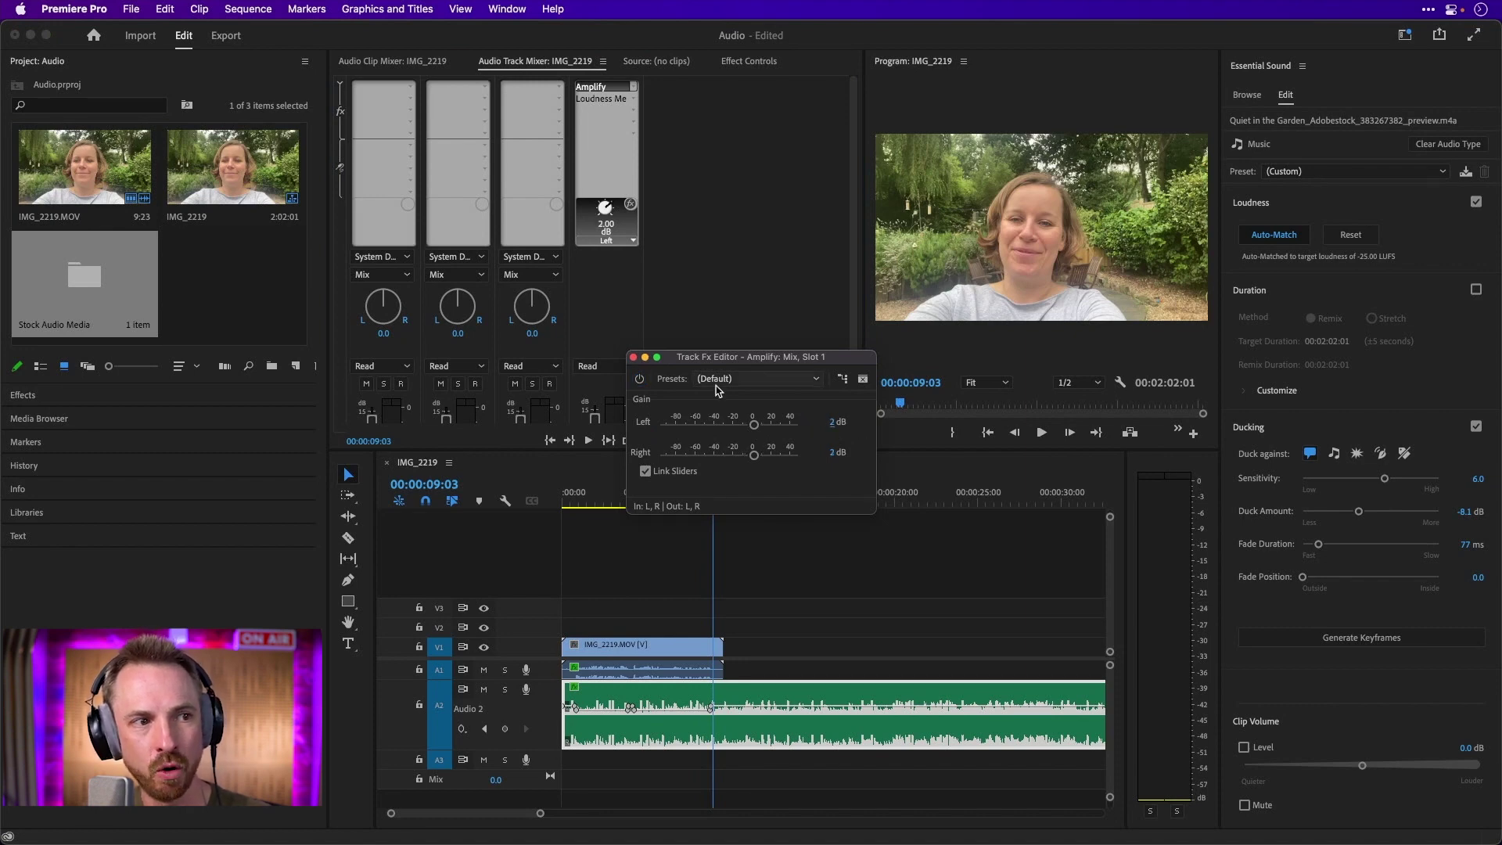
click(634, 358)
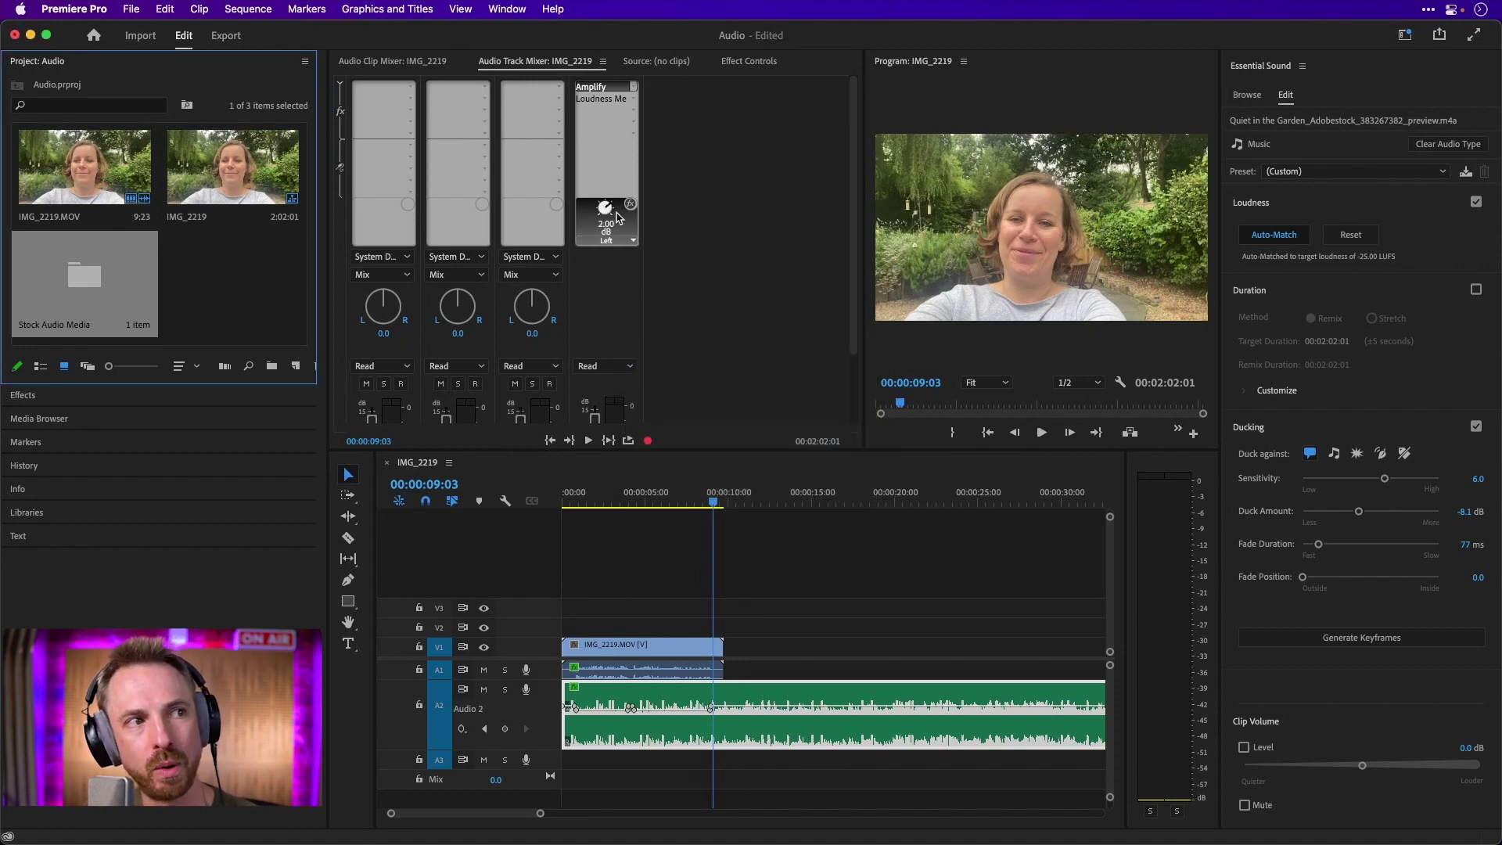
double_click(611, 100)
Play the sequence from the start, then stop to read -14.2 LUFS integrated and -0.5 dBTP peak.
click(561, 498)
key(space)
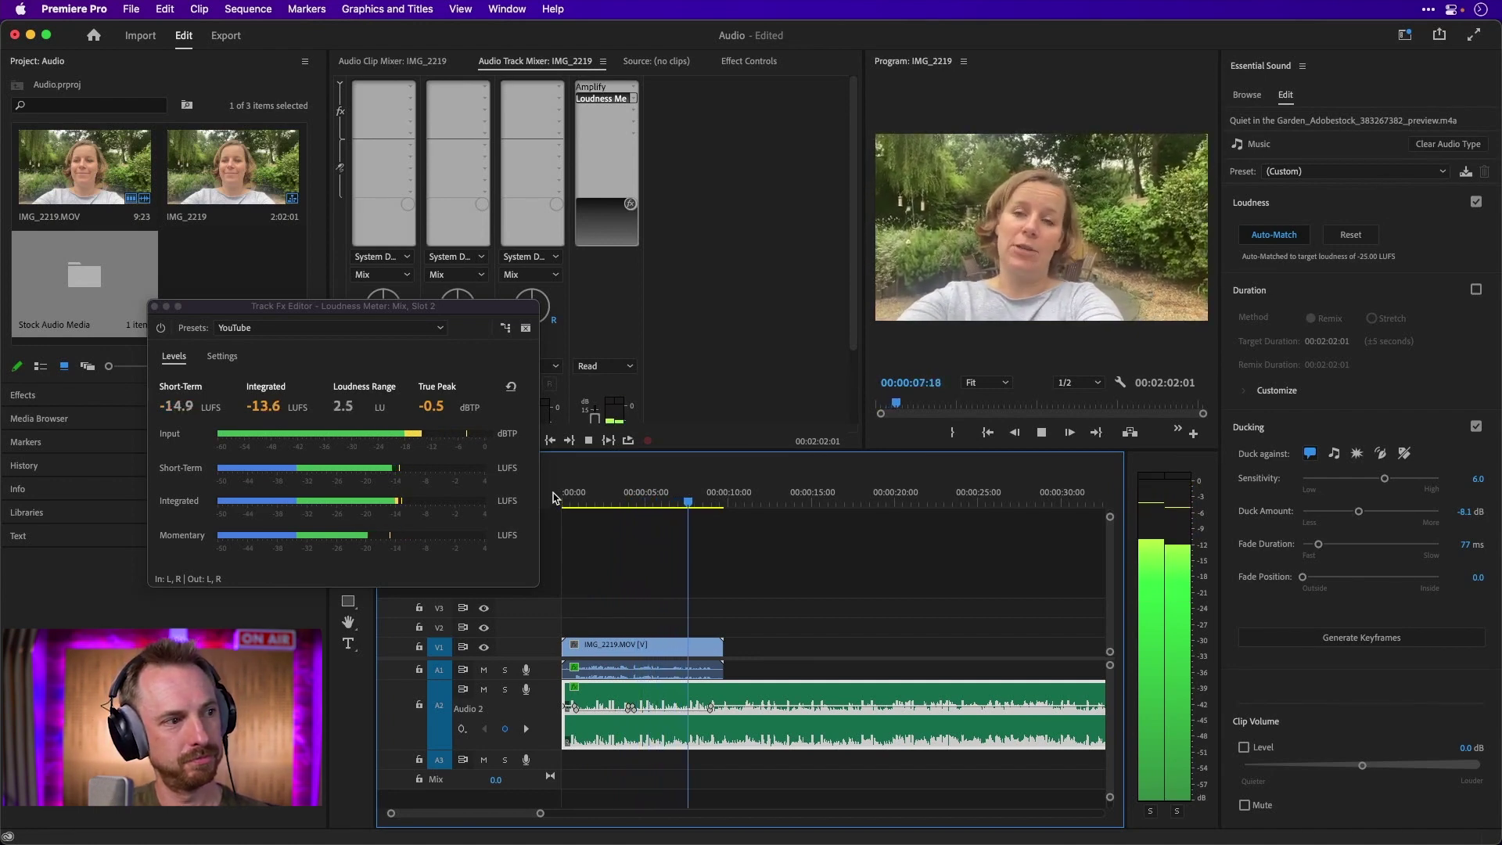
key(space)
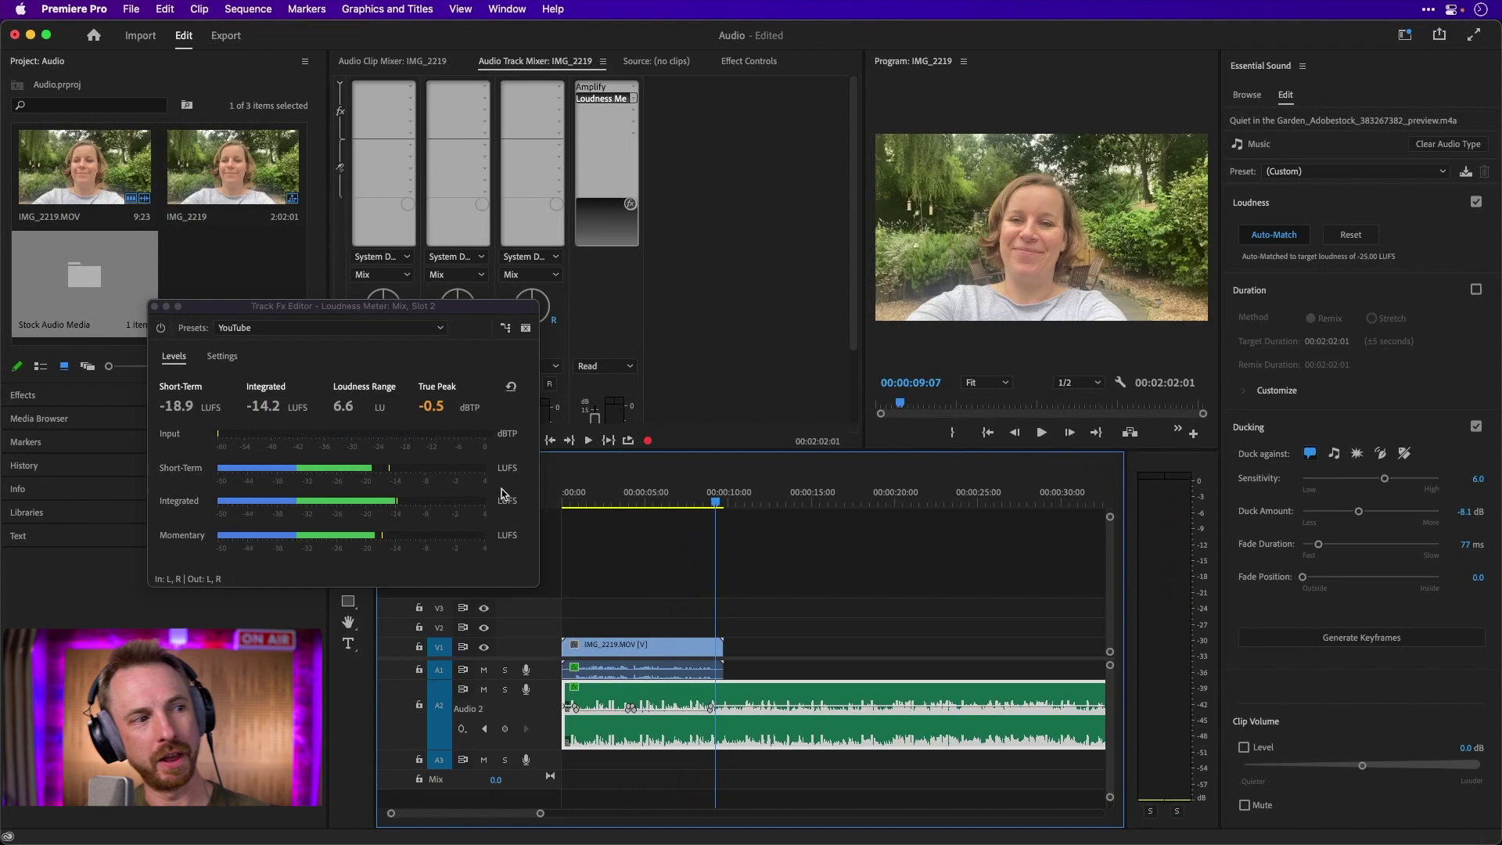